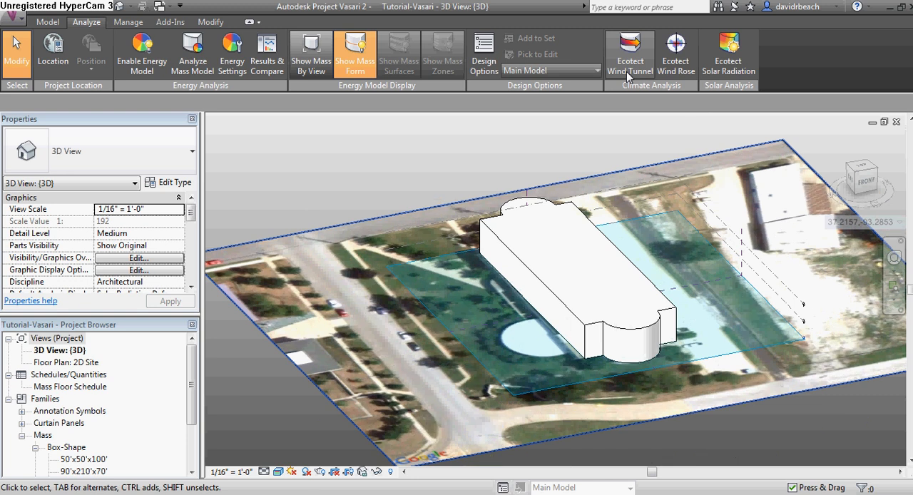
middle_click_drag(559, 159, 548, 256, "shift")
scroll(564, 203, "down", 2)
scroll(536, 212, "up", 2)
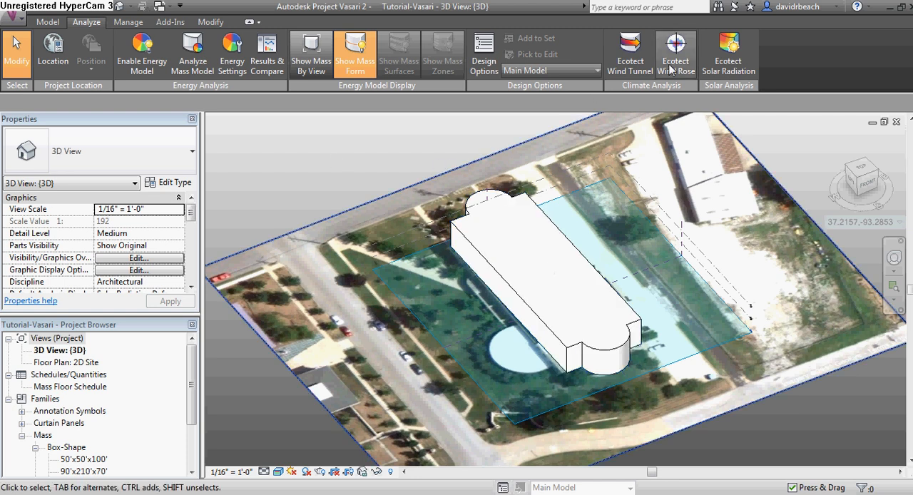
middle_click_drag(644, 279, 634, 227, "shift")
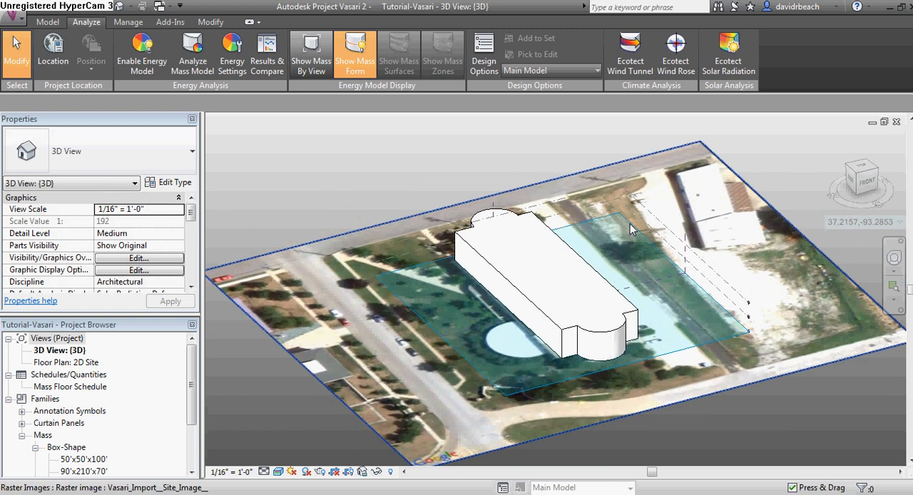
Open the project location settings and review the nearby weather stations, keeping station 32753 selected
left_click(46, 49)
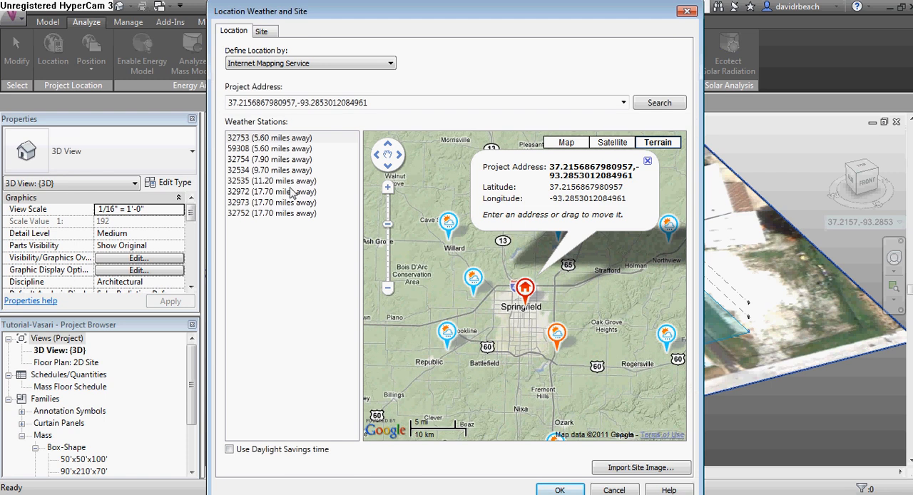
left_click(290, 149)
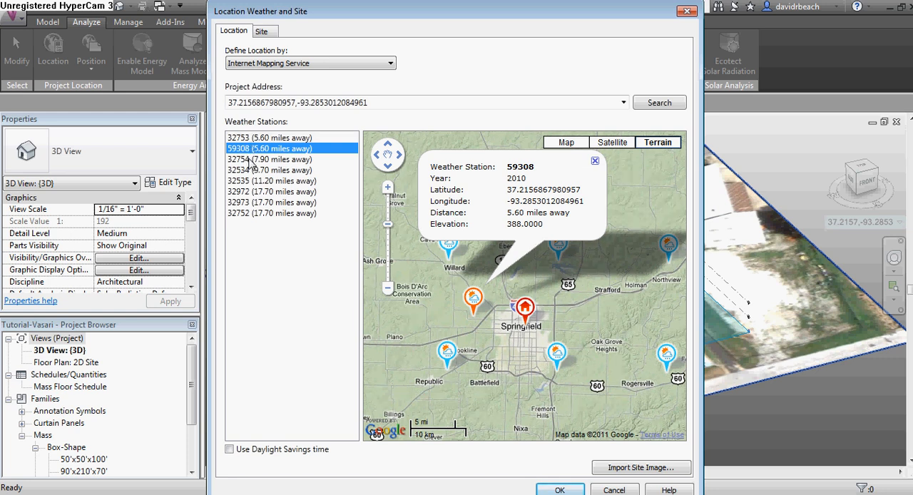
left_click(266, 138)
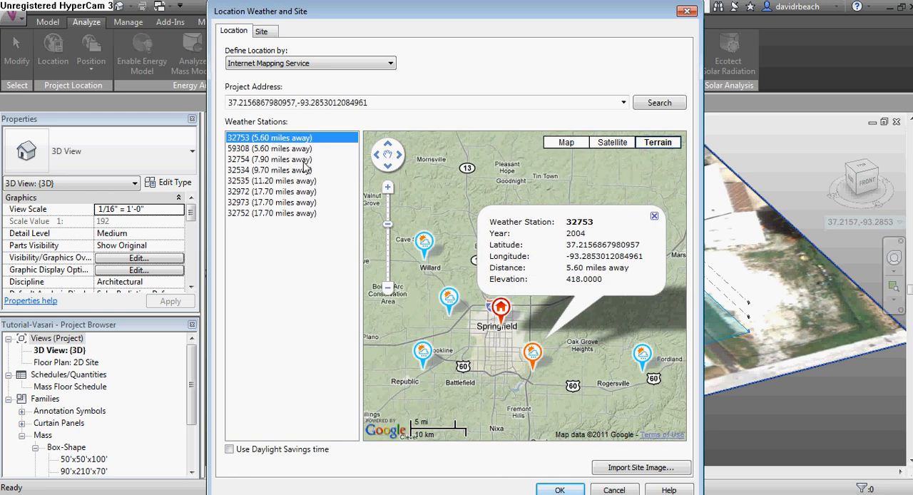
left_click(558, 490)
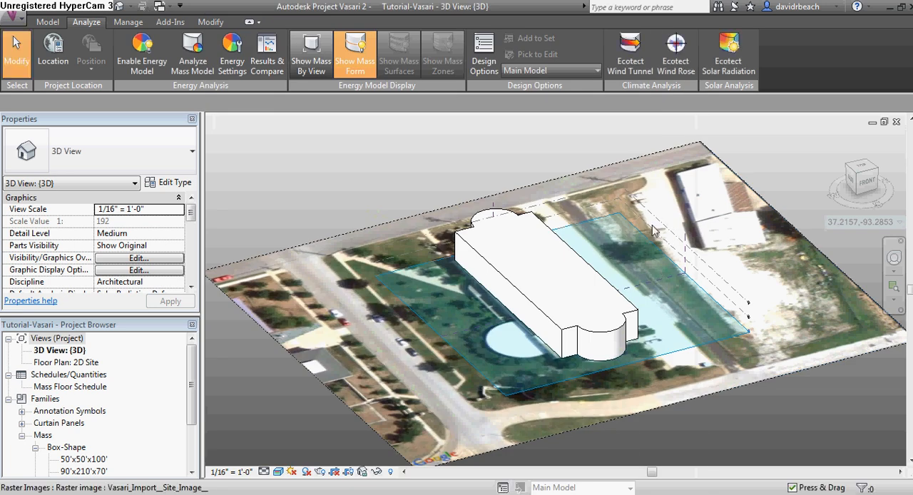
Open the Ecotect Wind Rose tool and move its window beside the model
middle_click_drag(716, 239, 453, 279, "shift")
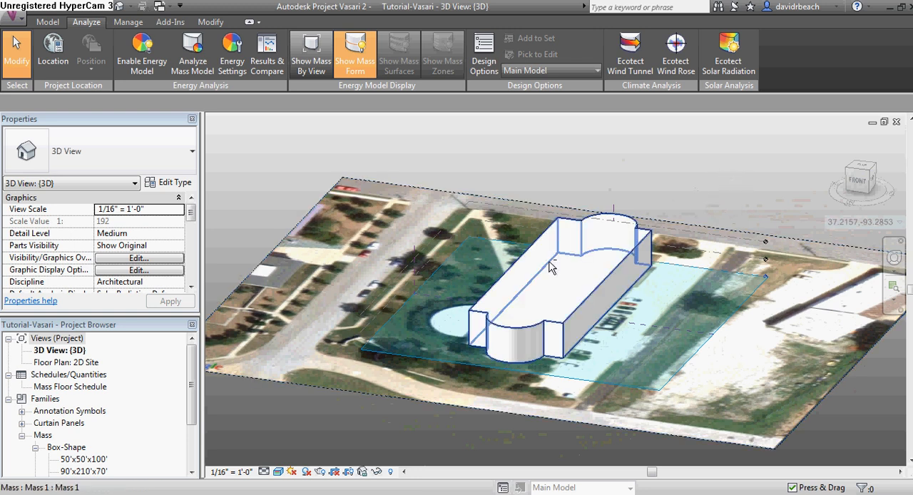
middle_click_drag(549, 267, 650, 275, "shift")
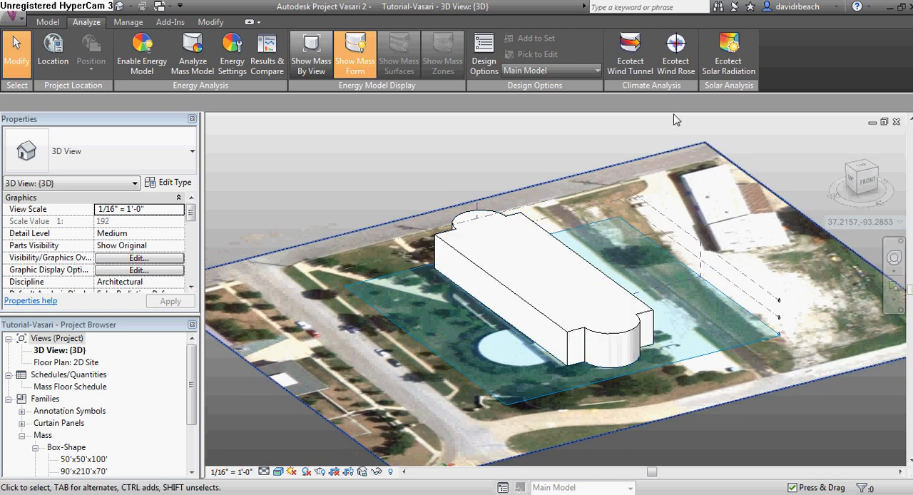
middle_click_drag(659, 178, 661, 224, "shift")
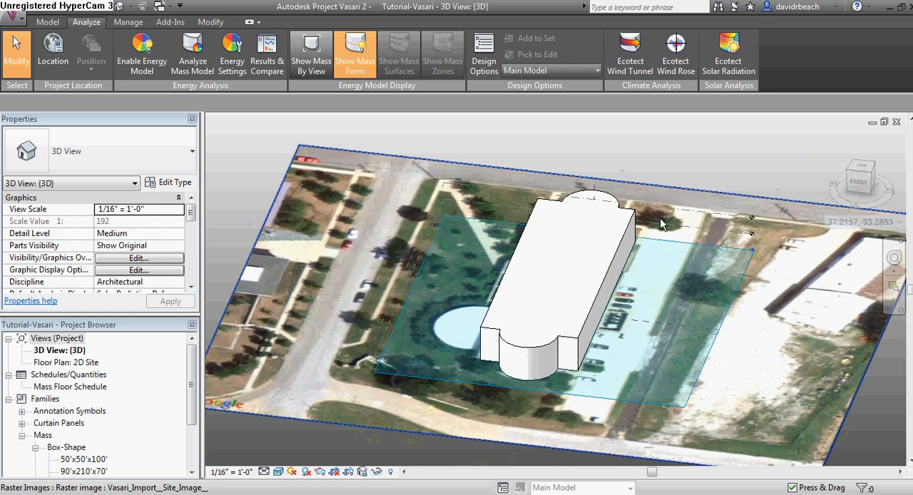
left_click(675, 49)
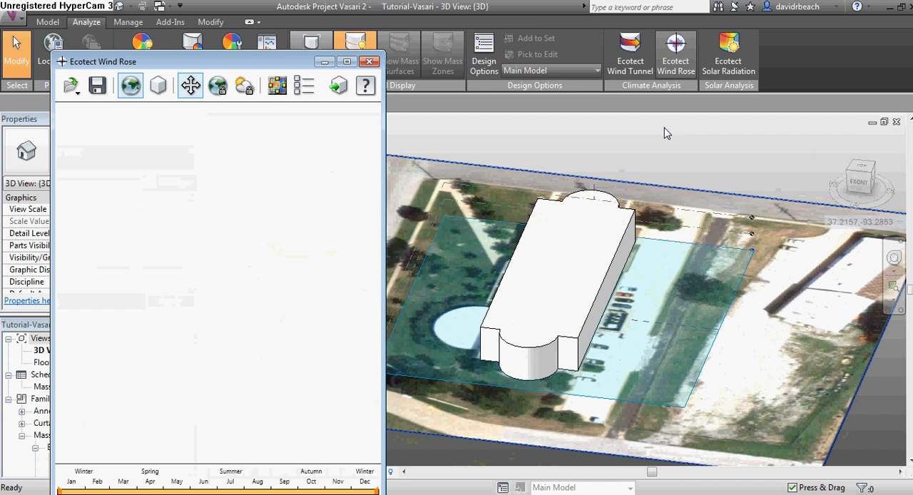
left_click_drag(247, 65, 514, 19)
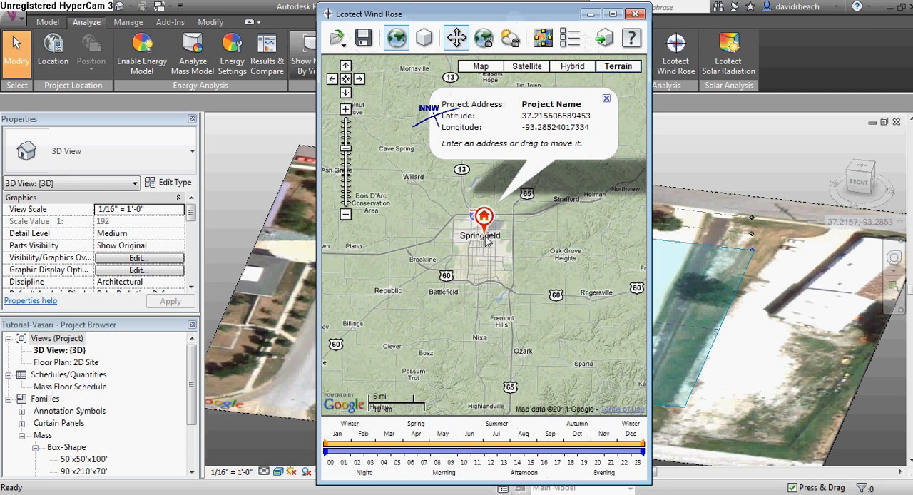
Switch the wind rose map to Satellite and zoom in to center it on the project site
scroll(487, 246, "up", 1)
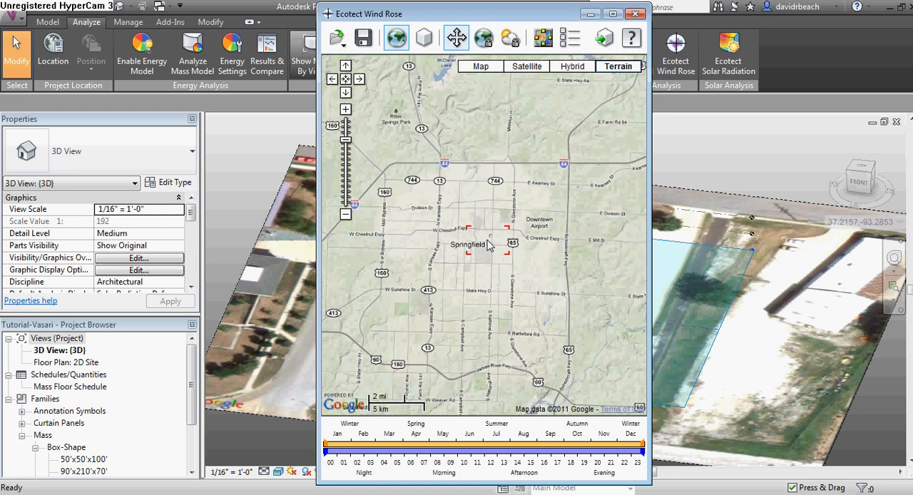
left_click(533, 69)
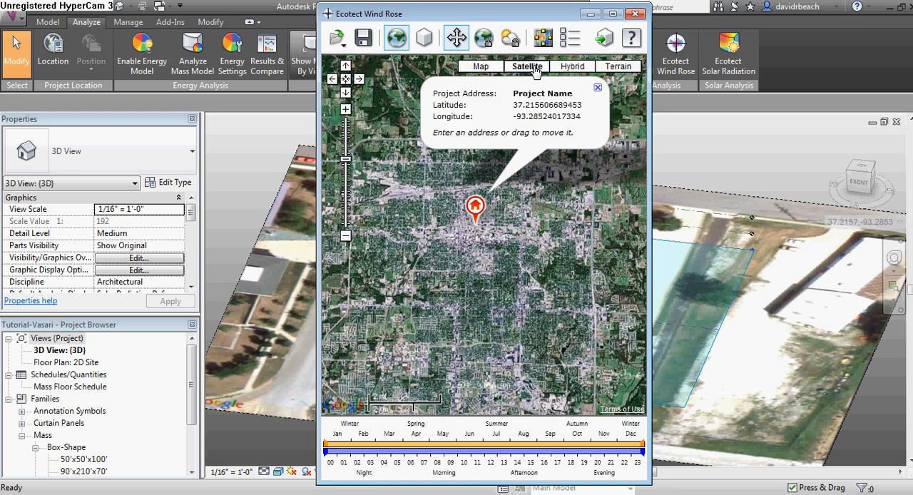
scroll(484, 235, "up", 1)
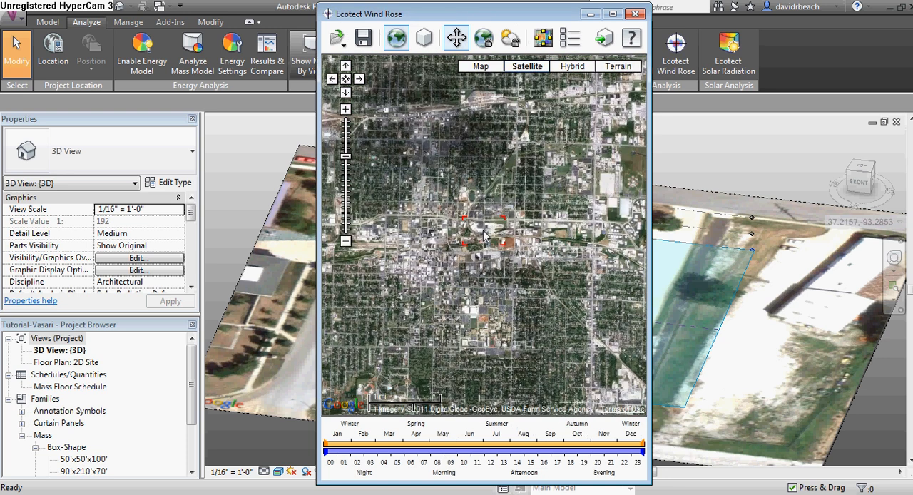
scroll(484, 235, "up", 2)
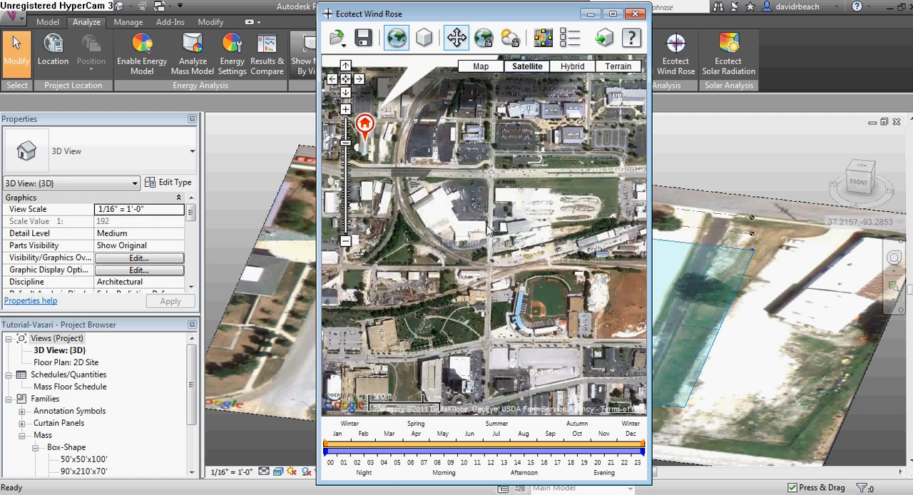
left_click(484, 38)
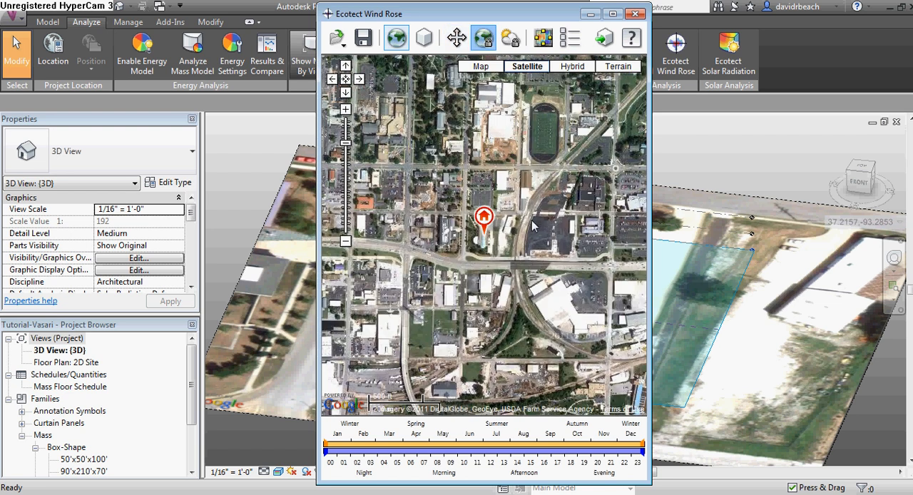
left_click_drag(495, 17, 487, 20)
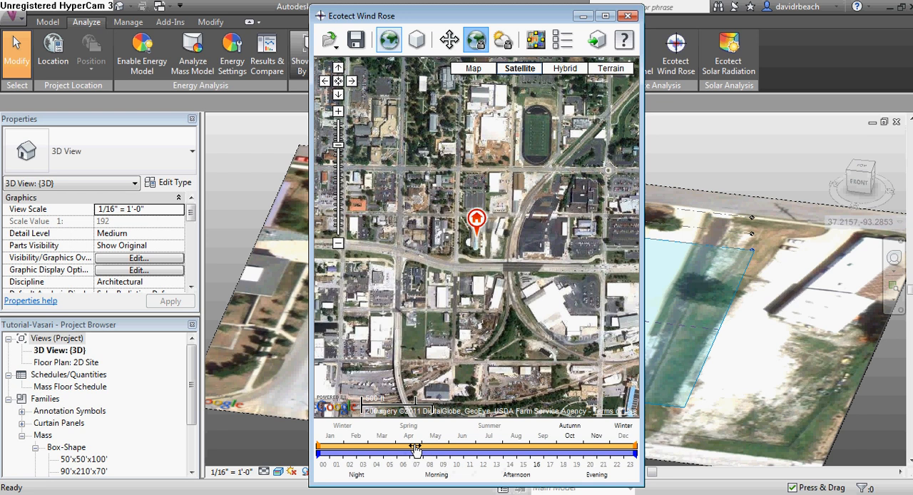
Set the wind rose period to April through September and the daily hours from 08 to 16
mouse_move(318, 445)
left_mouse_down()
mouse_move(419, 455)
mouse_move(599, 436)
mouse_move(632, 450)
mouse_move(543, 448)
left_mouse_up()
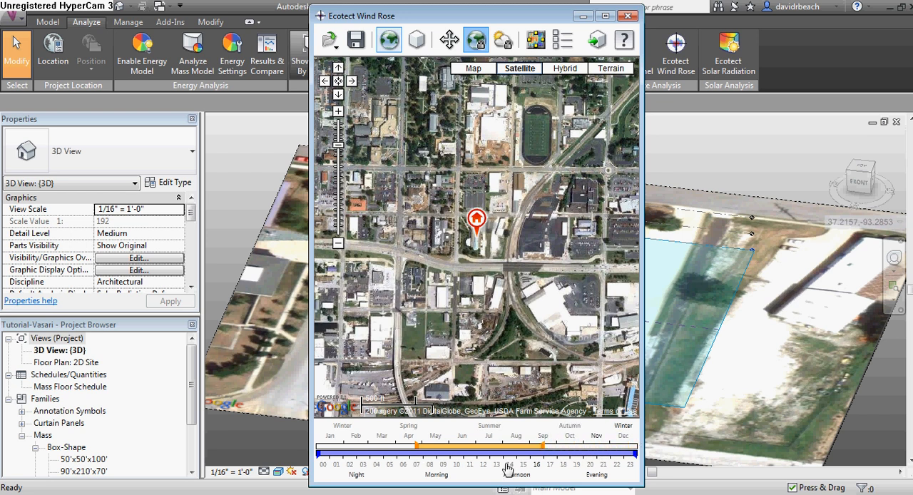
mouse_move(631, 459)
left_mouse_down()
mouse_move(510, 465)
mouse_move(530, 467)
left_mouse_up()
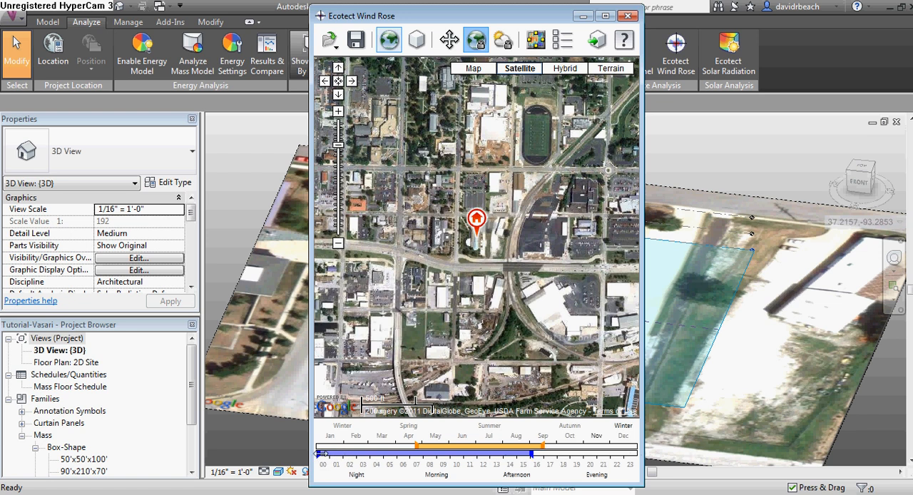
left_click_drag(319, 454, 440, 473)
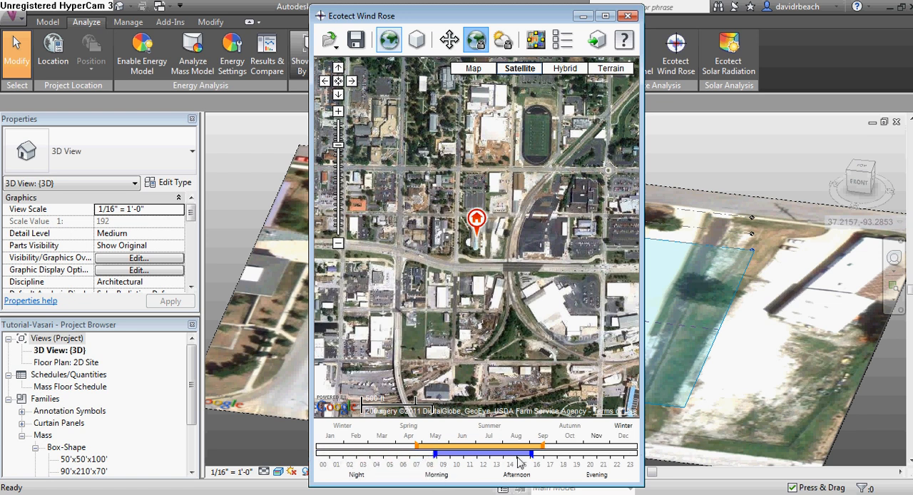
left_click_drag(531, 455, 530, 462)
mouse_move(529, 455)
left_mouse_down()
mouse_move(546, 462)
mouse_move(542, 454)
left_mouse_up()
Change the wind rose month range to run from November through February
left_click_drag(423, 453, 464, 452)
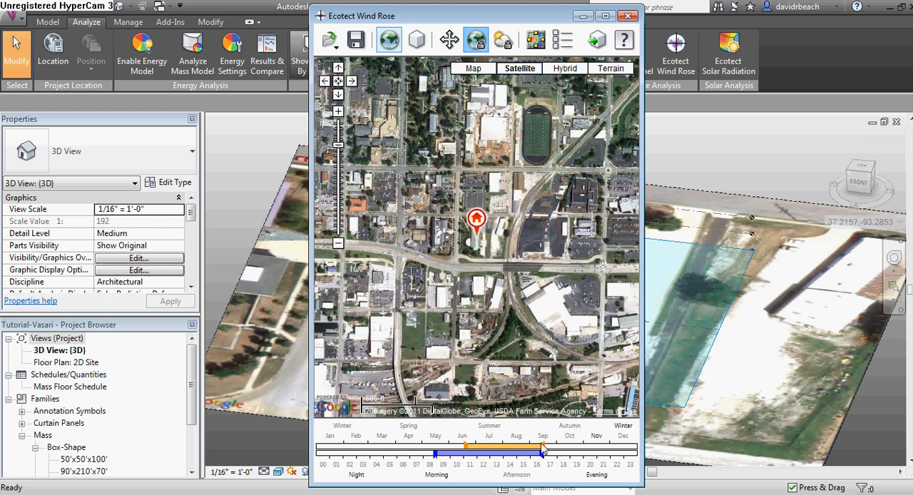
left_click_drag(539, 449, 529, 450)
left_click_drag(464, 446, 381, 449)
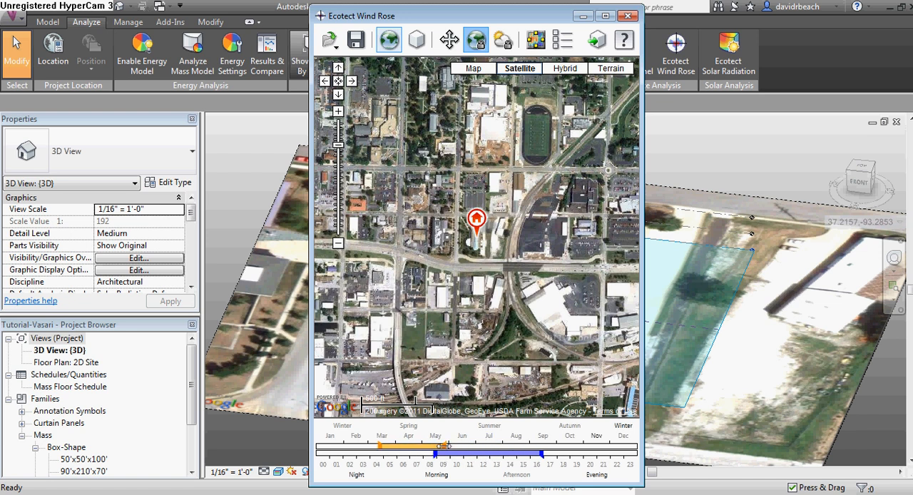
left_click_drag(443, 446, 547, 446)
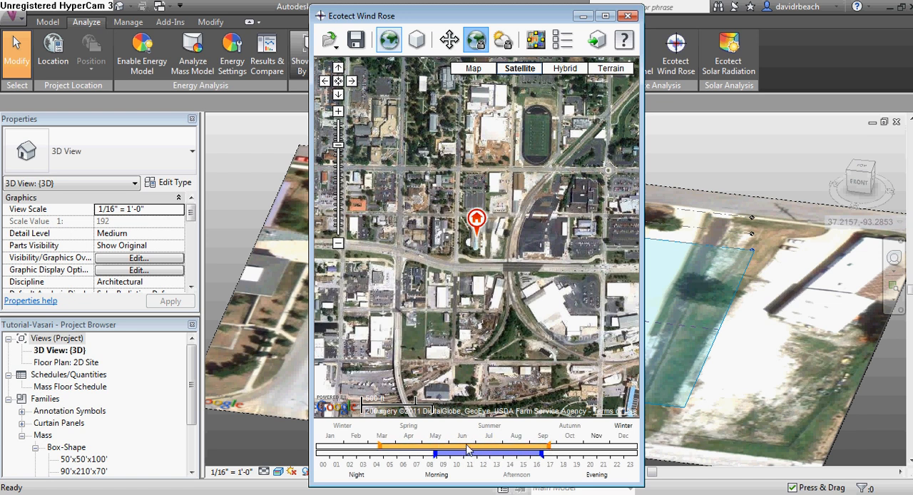
left_click_drag(467, 449, 620, 453)
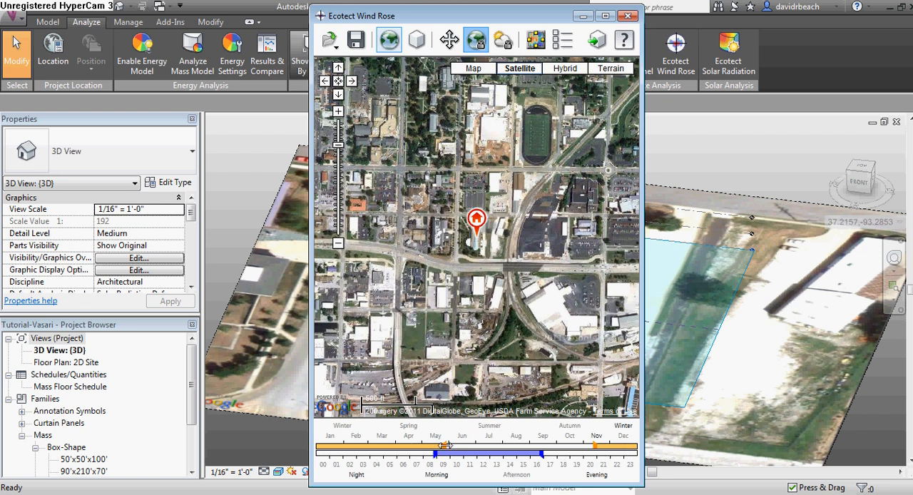
left_click_drag(443, 447, 358, 451)
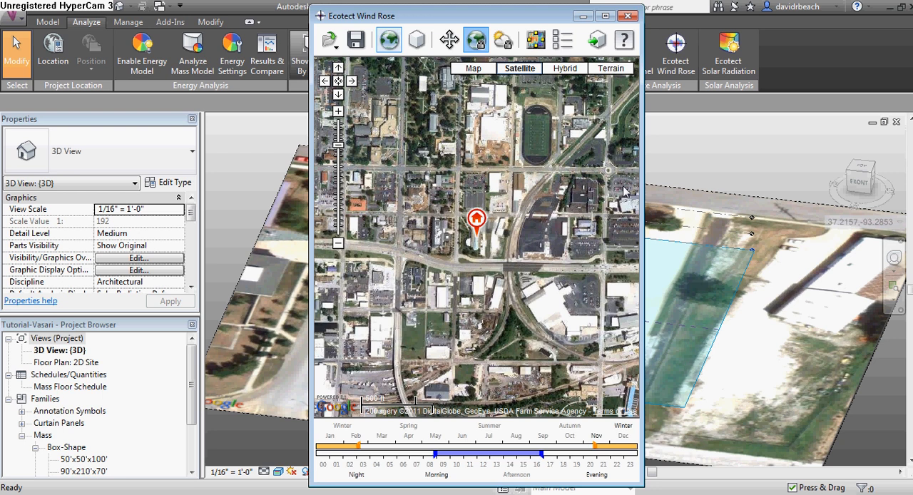
Insert the wind rose into the model as an inner radius around the model at height 0.000, then close the Wind Rose window
left_click(598, 41)
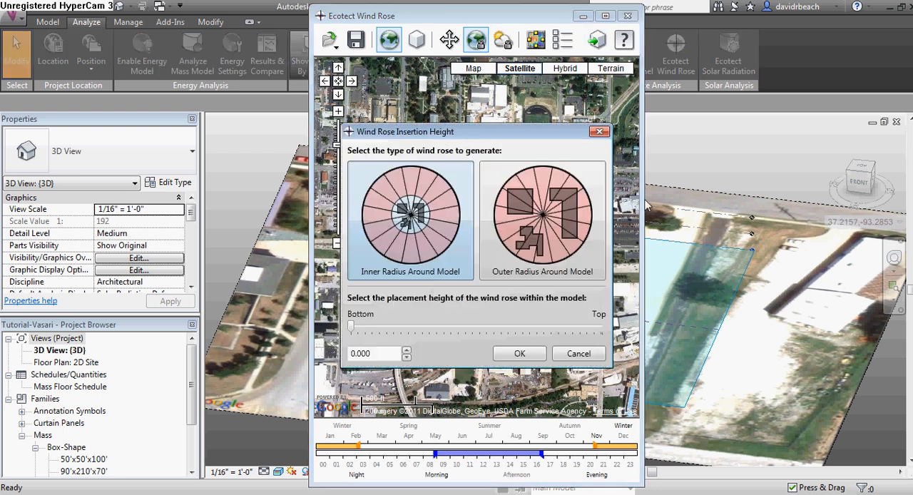
left_click(517, 354)
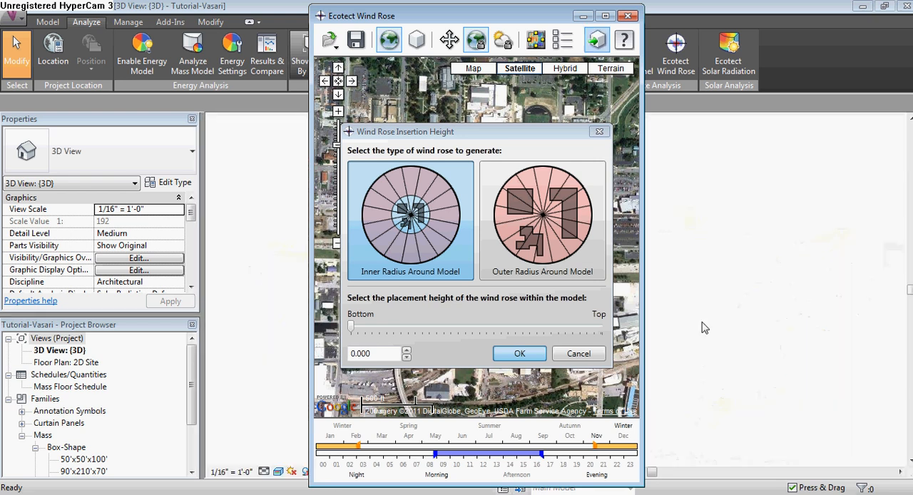
left_click(627, 16)
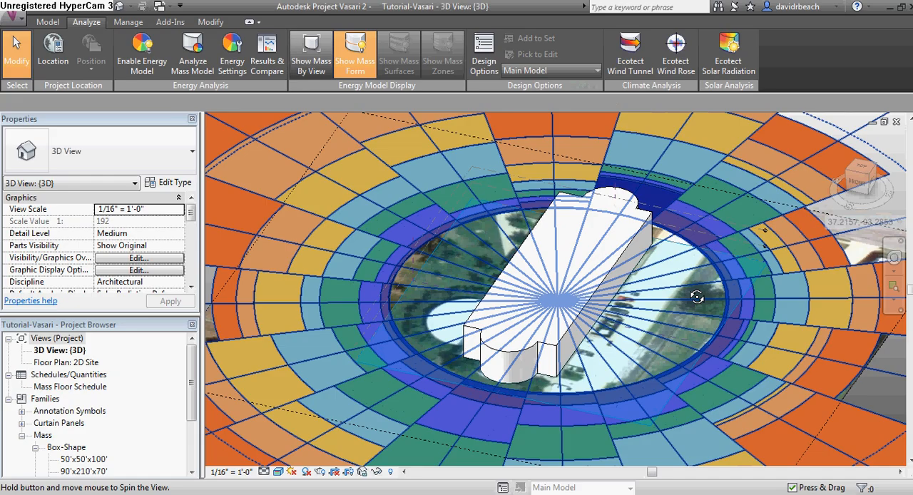
Orbit and zoom around the model to examine the inserted wind rose
middle_click_drag(697, 297, 605, 334, "shift")
scroll(459, 268, "down", 5)
scroll(569, 286, "down", 2)
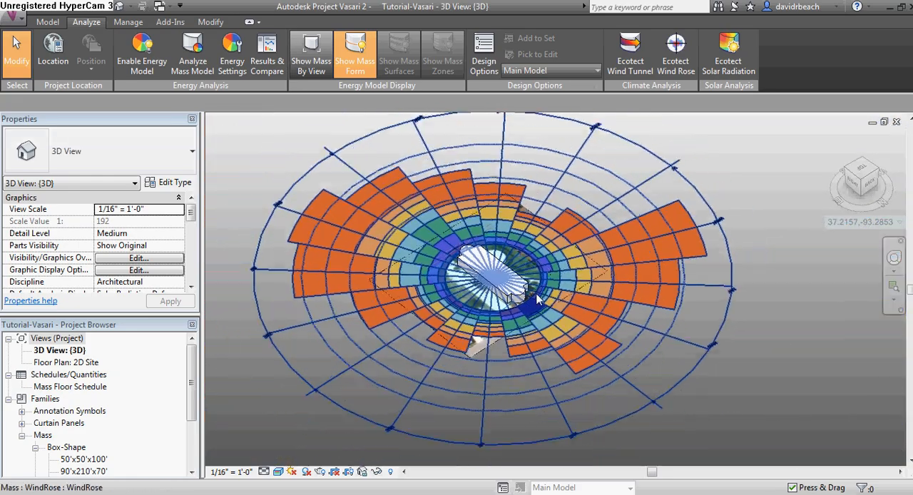
middle_click_drag(573, 266, 602, 357, "shift")
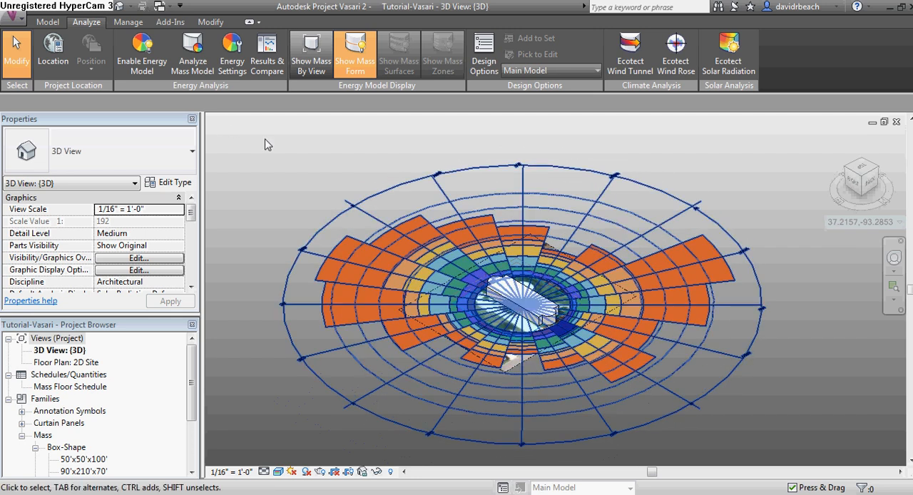
middle_click_drag(525, 207, 531, 268, "shift")
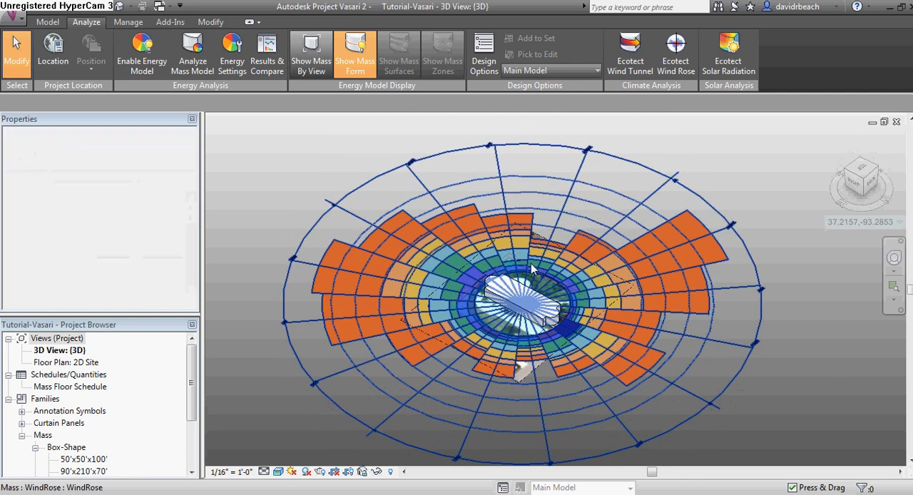
scroll(532, 280, "up", 1)
middle_click_drag(526, 299, 459, 290)
middle_click_drag(524, 292, 498, 289, "shift")
middle_click_drag(497, 289, 518, 301)
Delete the wind rose from the model
left_click(604, 201)
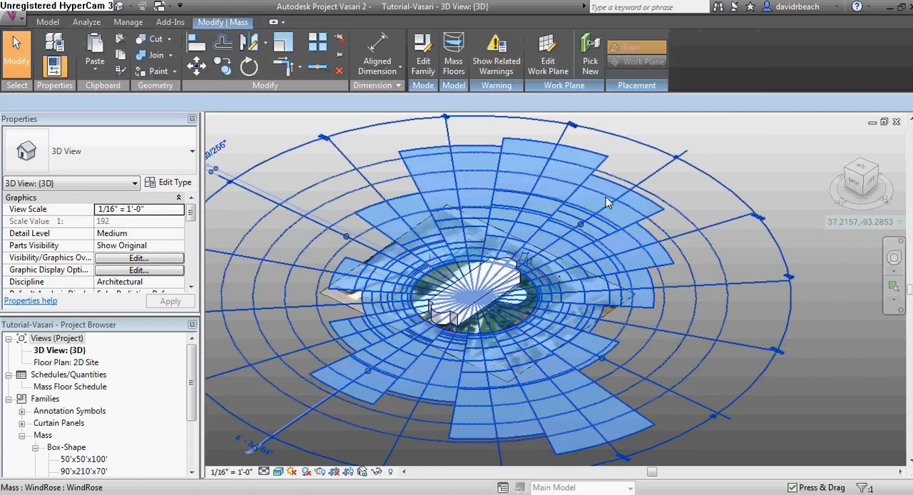
key("Delete")
middle_click_drag(483, 248, 499, 288, "shift")
scroll(433, 298, "up", 5)
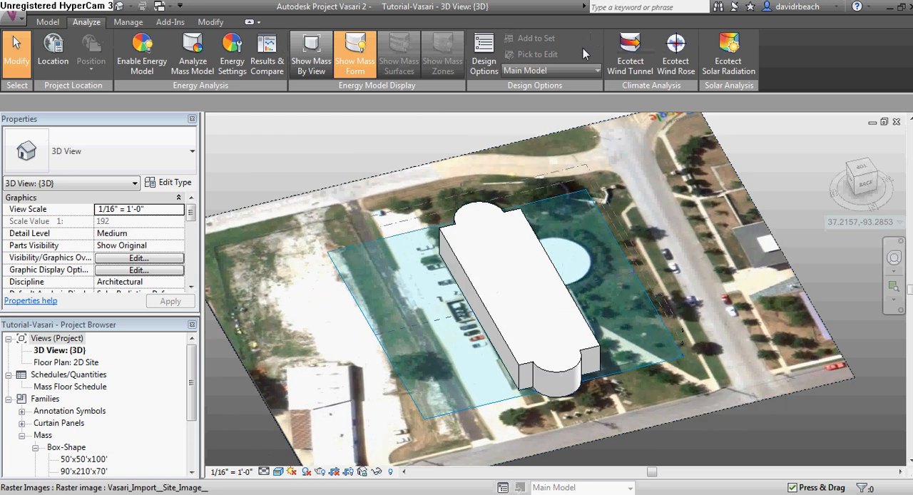
Open the Ecotect Wind Tunnel and set the wind direction with the dial to about 54° at 7.10 m/s
left_click(628, 58)
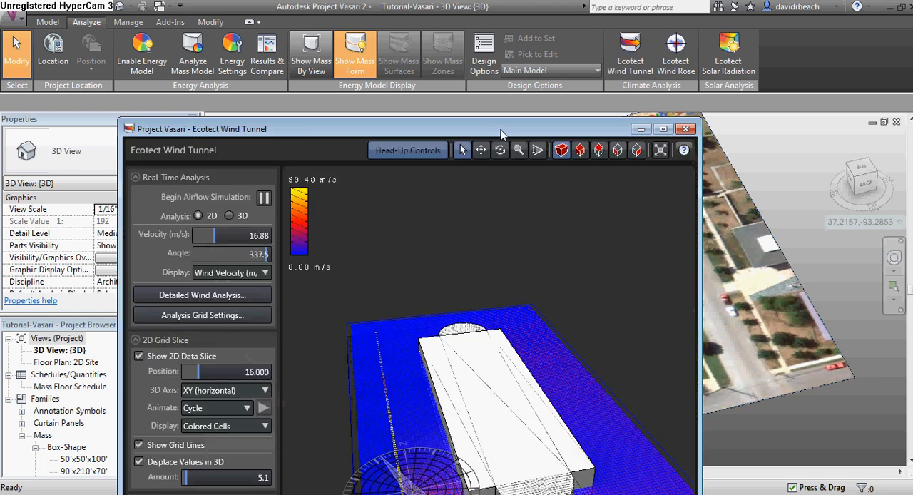
left_click_drag(545, 129, 547, 15)
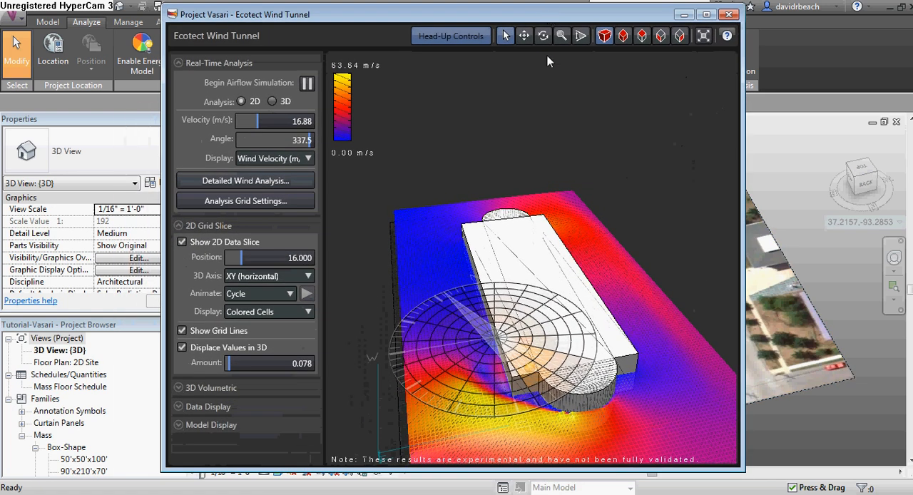
left_click_drag(531, 367, 492, 357)
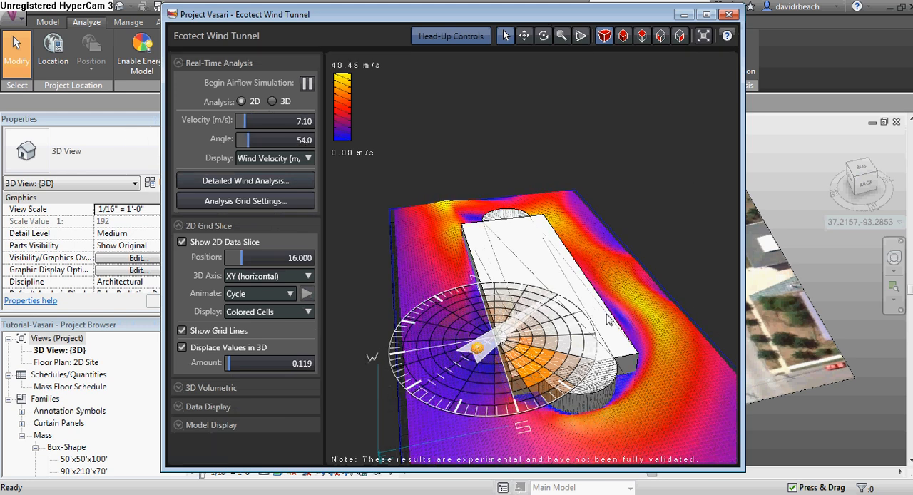
Orbit the wind tunnel view and set the wind direction dial to about 46° at 12.00 m/s
middle_click_drag(623, 297, 622, 267)
right_click_drag(586, 279, 569, 315)
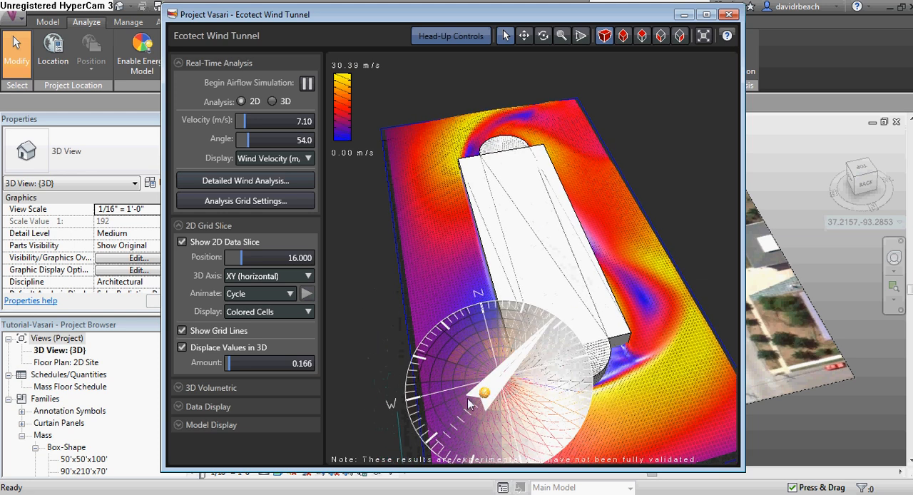
mouse_move(482, 395)
left_mouse_down()
mouse_move(474, 409)
mouse_move(470, 376)
mouse_move(478, 421)
mouse_move(484, 402)
mouse_move(476, 408)
left_mouse_up()
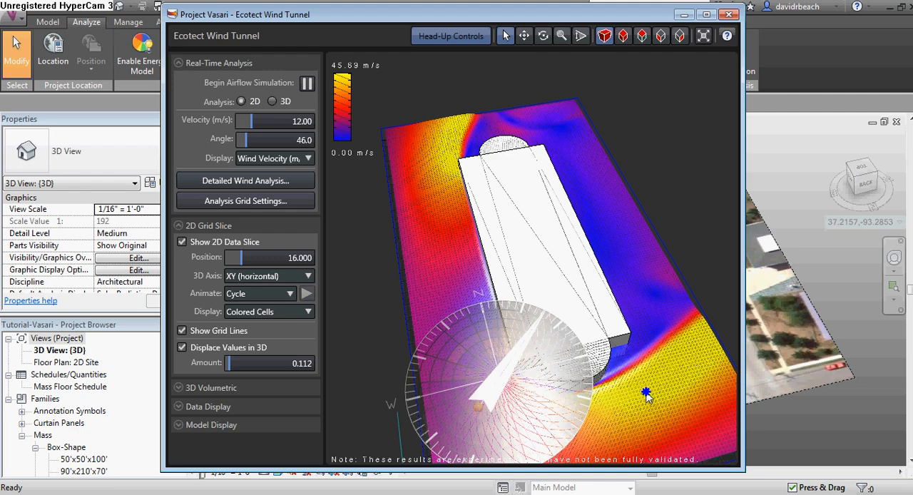
Orbit around the model and set the wind direction dial to about 131° at 18.70 m/s
right_click_drag(645, 392, 622, 397)
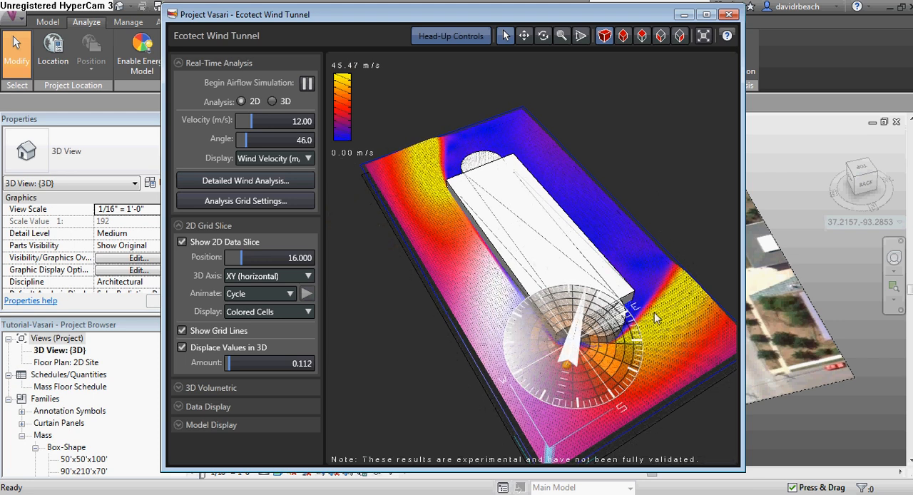
right_click_drag(653, 314, 456, 242)
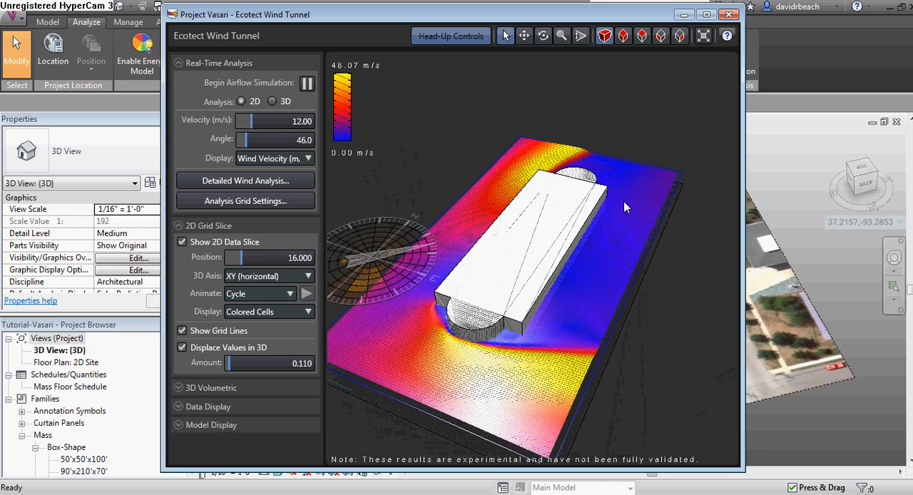
right_click_drag(625, 207, 549, 297)
right_click_drag(618, 296, 619, 298)
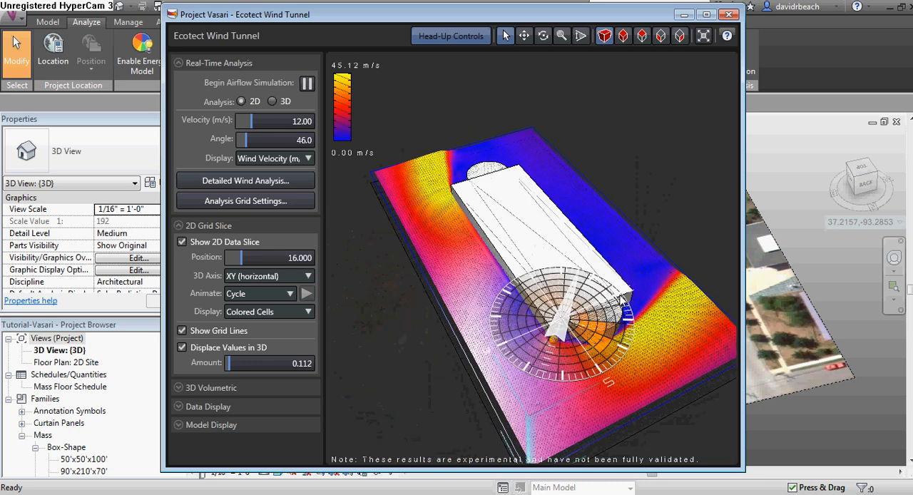
left_click_drag(546, 347, 517, 309)
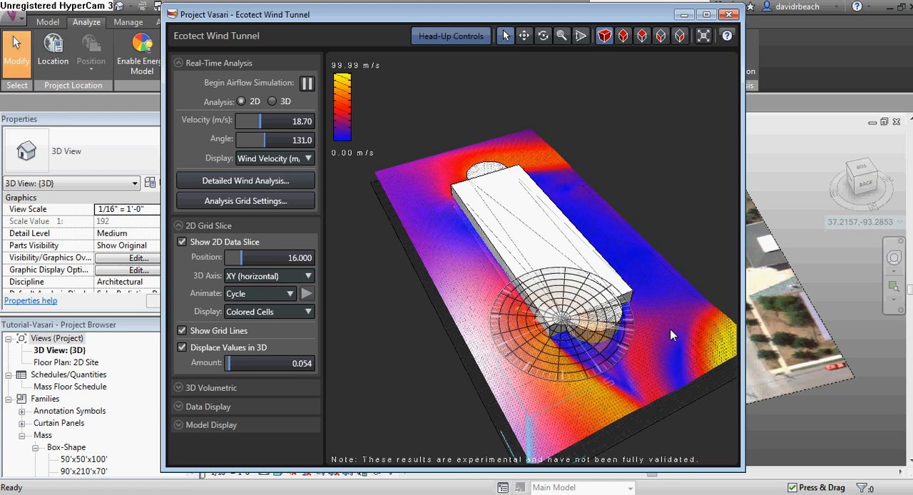
Orbit around the model to examine the airflow pattern, then close the Ecotect Wind Tunnel window
right_click_drag(671, 331, 845, 358)
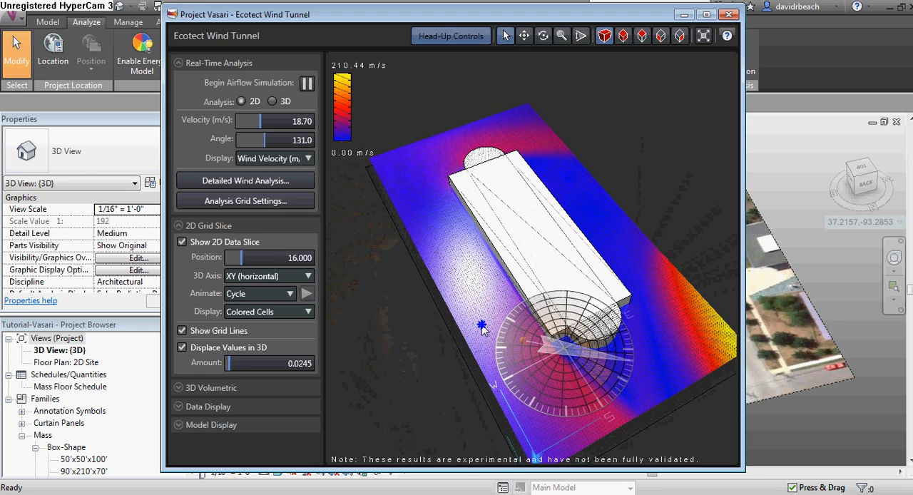
right_click_drag(475, 331, 494, 329)
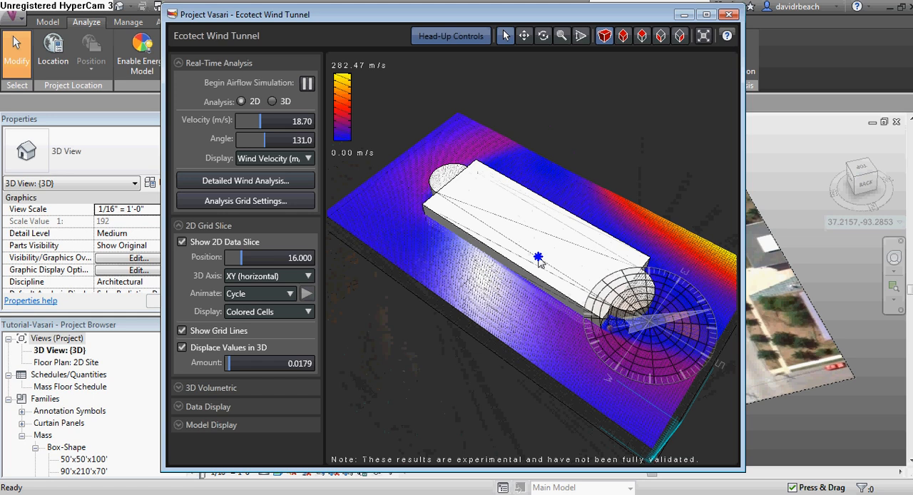
right_click_drag(538, 258, 403, 254)
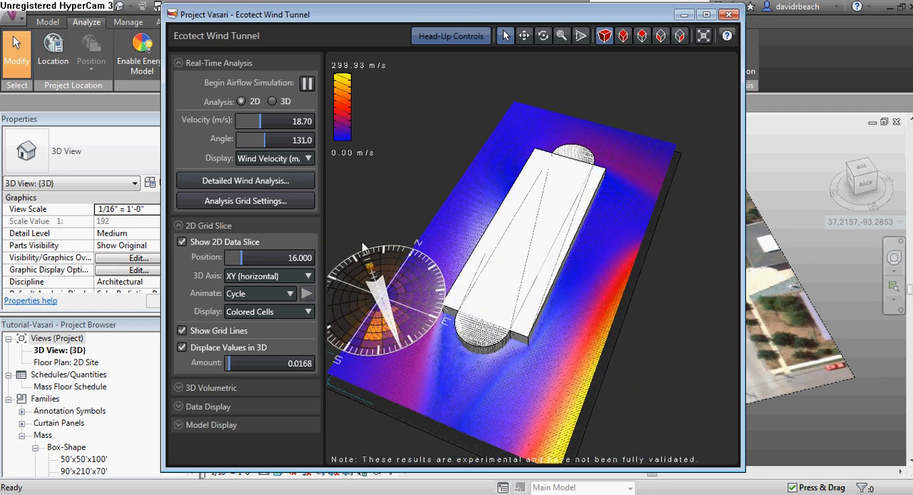
right_click_drag(361, 241, 351, 233)
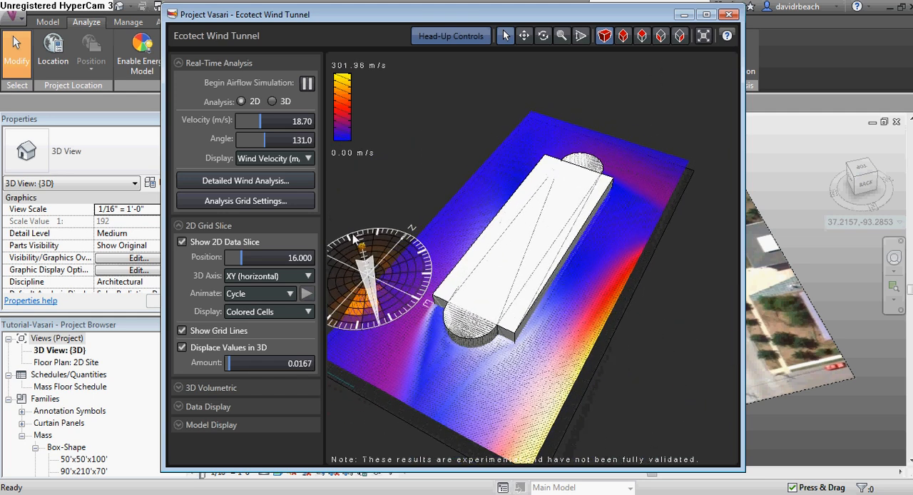
left_click(728, 15)
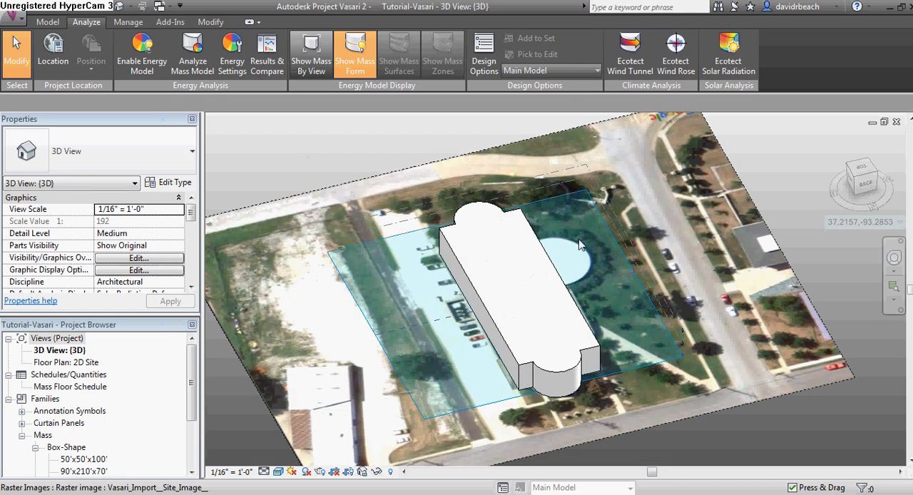
Start an in-place mass and sketch a thin rectangle about 60 ft long by the street in front of the building
middle_click_drag(602, 382, 508, 281, "shift")
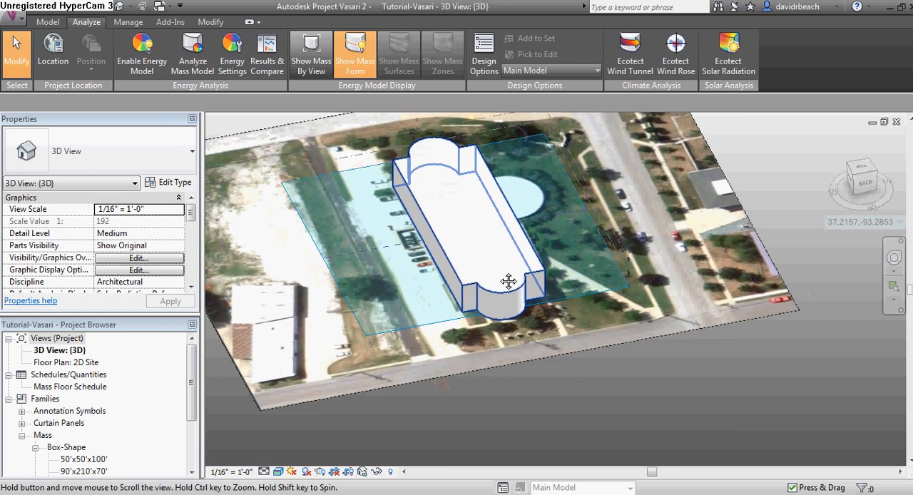
scroll(512, 344, "up", 5)
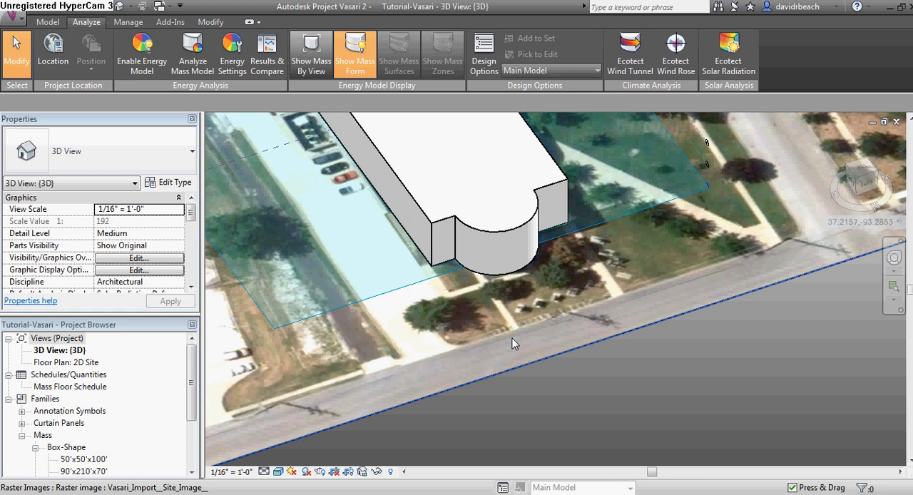
middle_click_drag(515, 325, 521, 336)
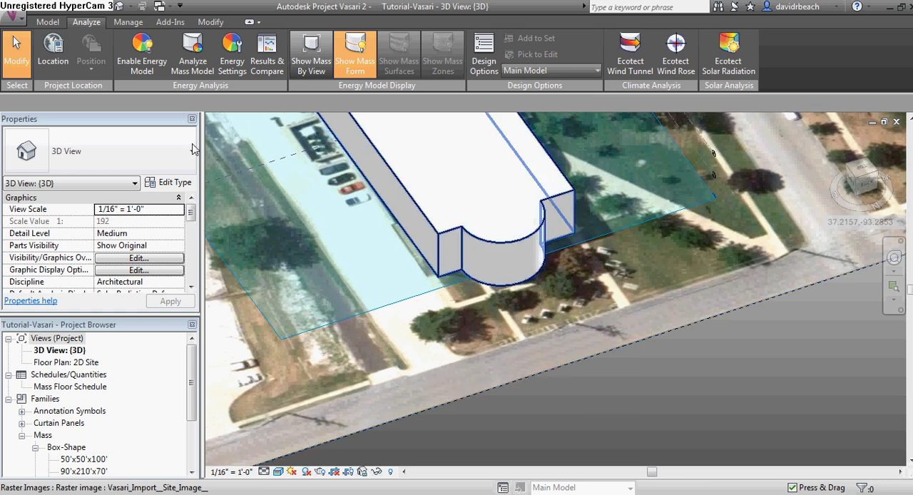
left_click(48, 22)
left_click(163, 53)
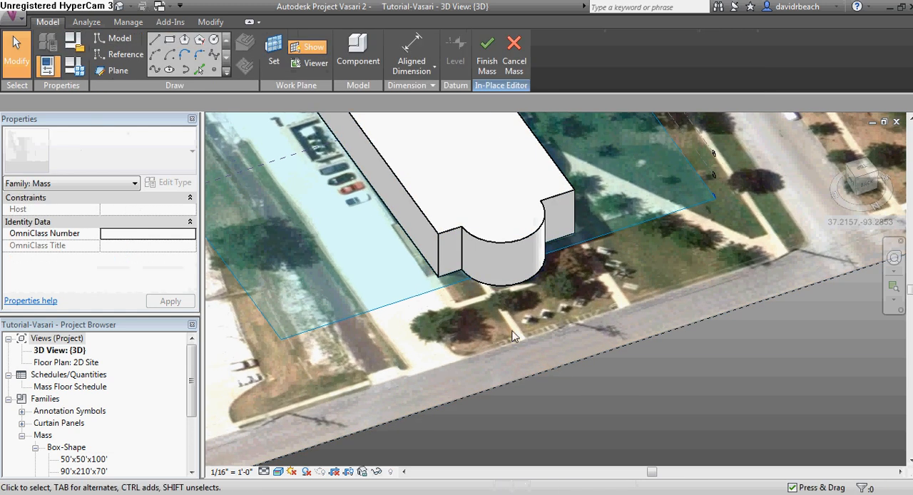
left_click(169, 39)
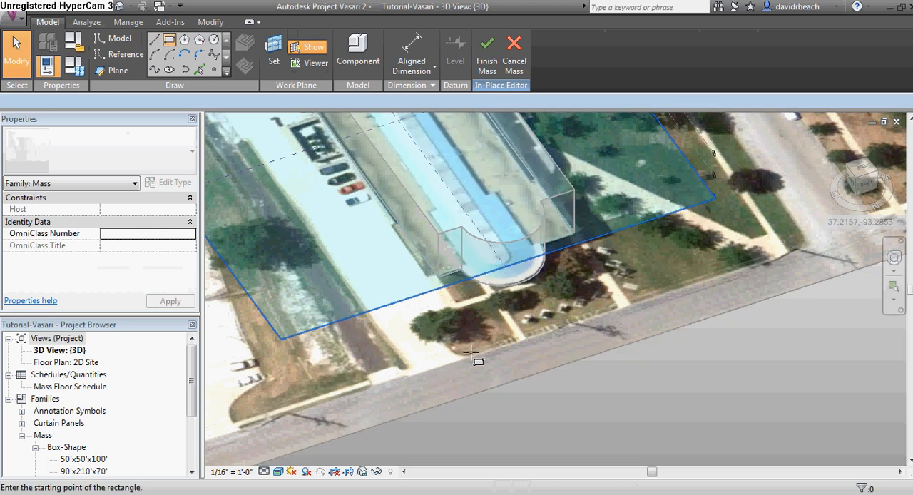
left_click(469, 324)
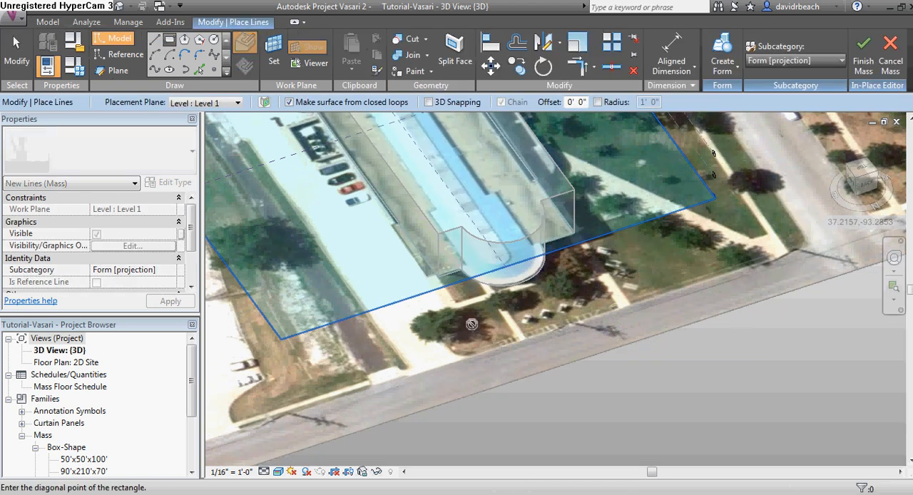
left_click(535, 411)
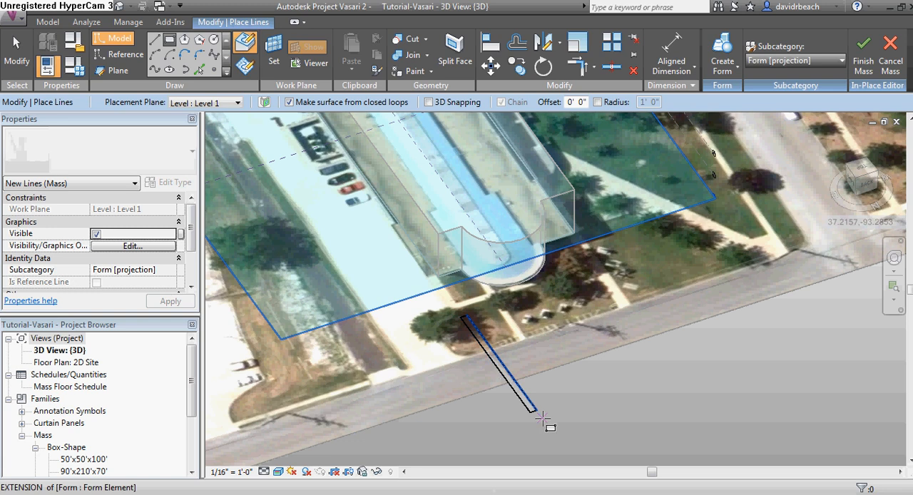
scroll(536, 412, "up", 5)
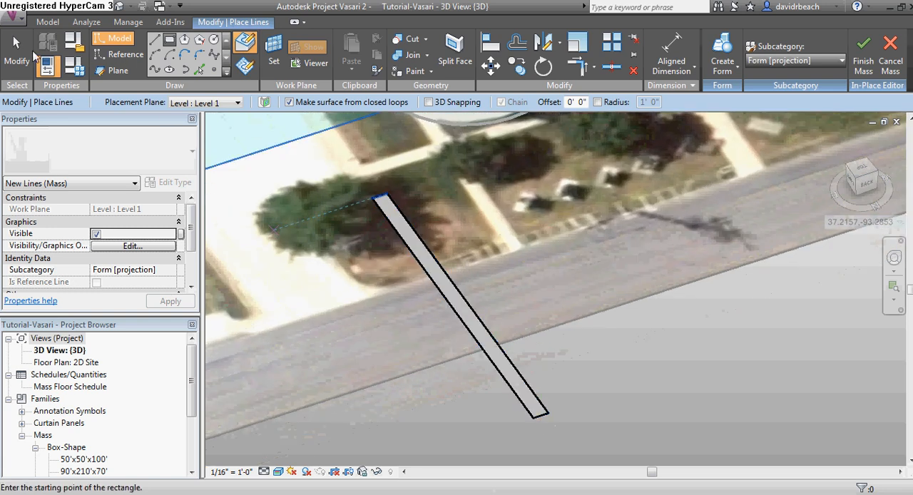
Select the sketched surface and extrude it upward into a freestanding wall
key("Escape")
key("Escape")
left_click(497, 362)
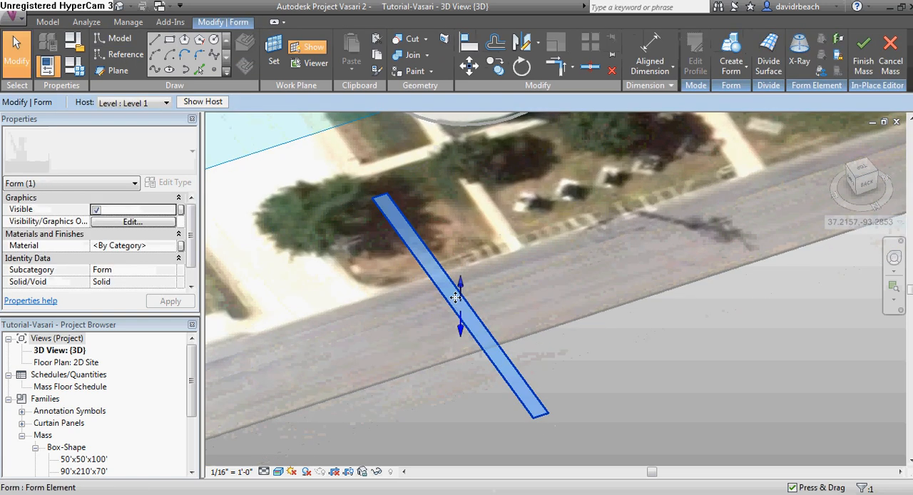
left_click_drag(465, 290, 467, 200)
middle_click_drag(514, 260, 592, 151, "shift")
left_click(503, 44)
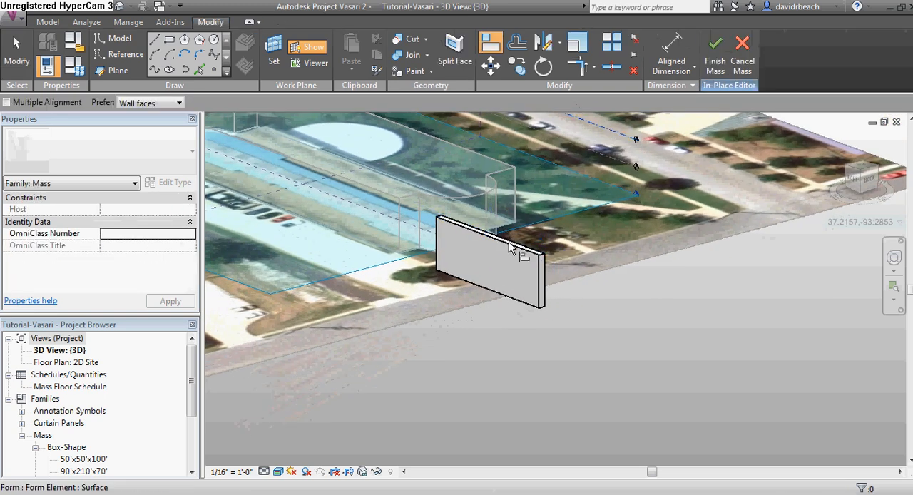
Sketch a long narrow rectangle about 71'-6" wide on the wall's face
middle_click_drag(593, 261, 479, 254, "shift")
scroll(481, 255, "up", 1)
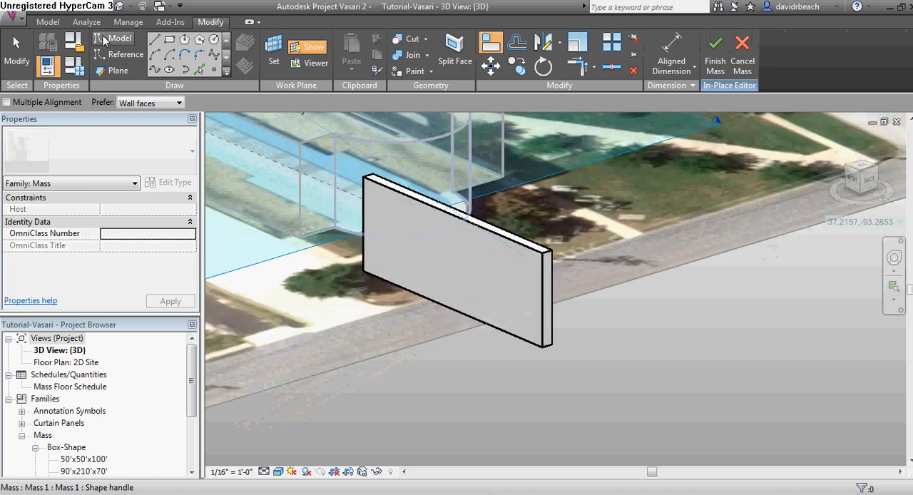
left_click(171, 41)
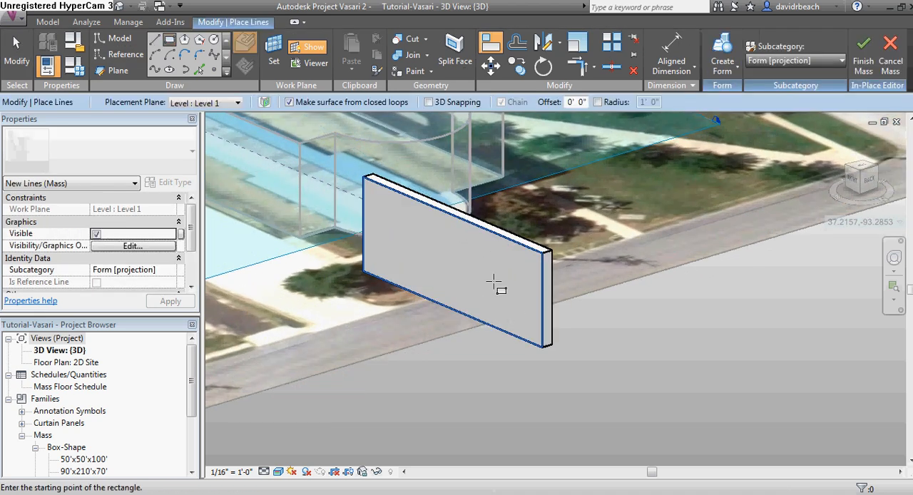
left_click(378, 200)
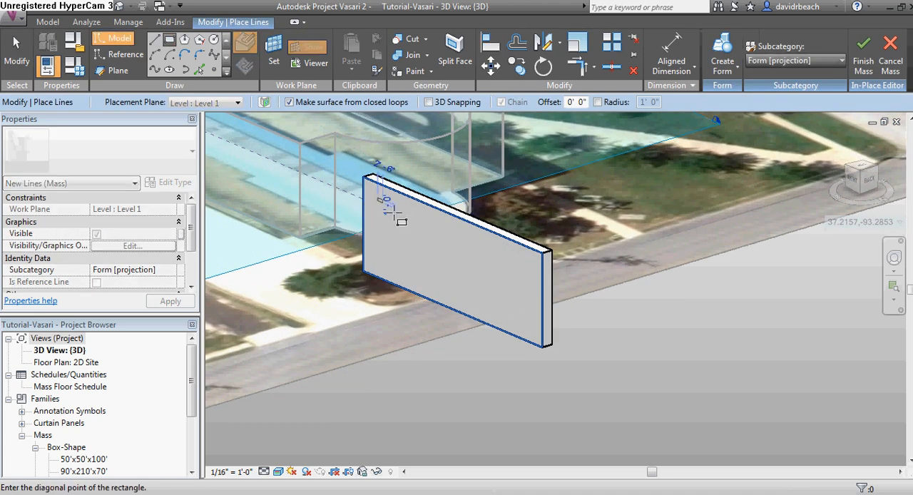
left_click(529, 276)
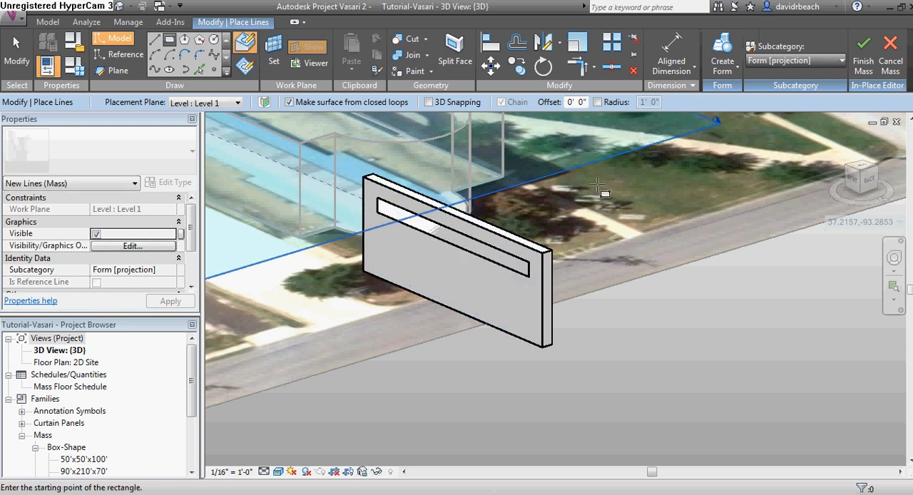
key("Escape")
key("Escape")
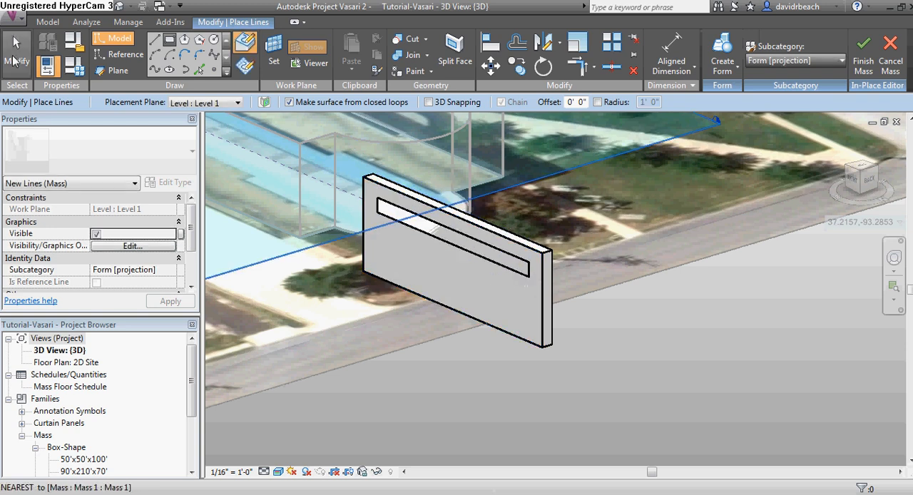
Create a void form from the rectangle, push it through the wall to cut a slot, and finish the mass
left_click(499, 265)
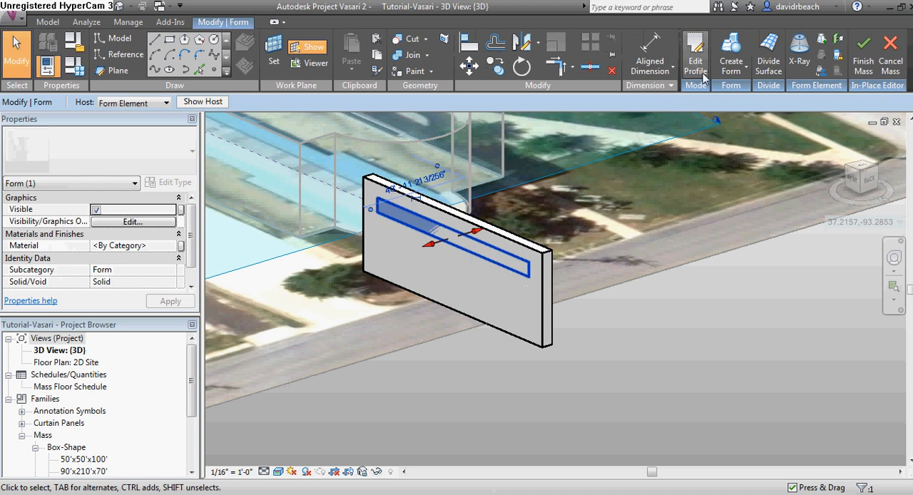
left_click(734, 74)
left_click(741, 119)
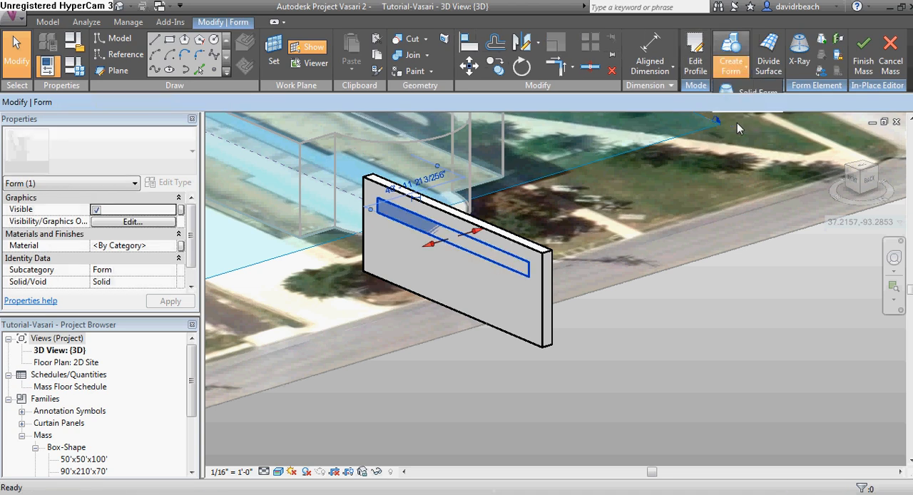
left_click_drag(411, 261, 450, 239)
left_click(466, 244)
left_click(623, 338)
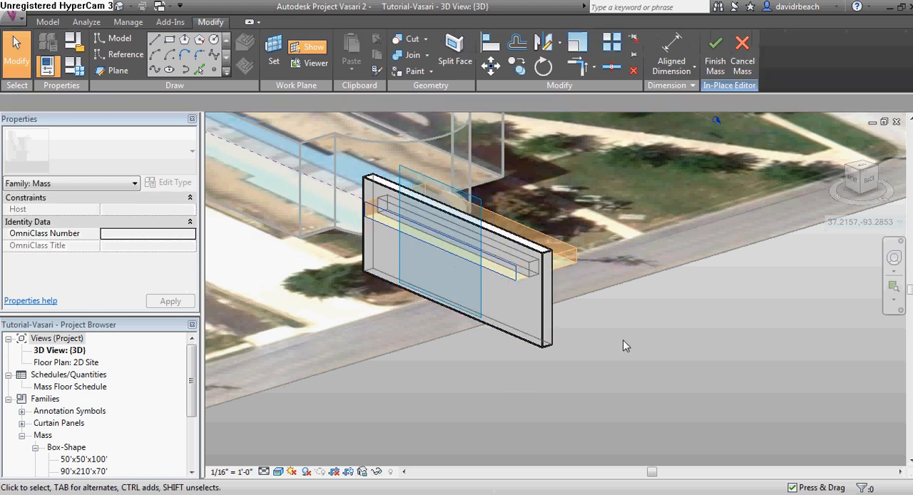
middle_click_drag(625, 344, 613, 360, "shift")
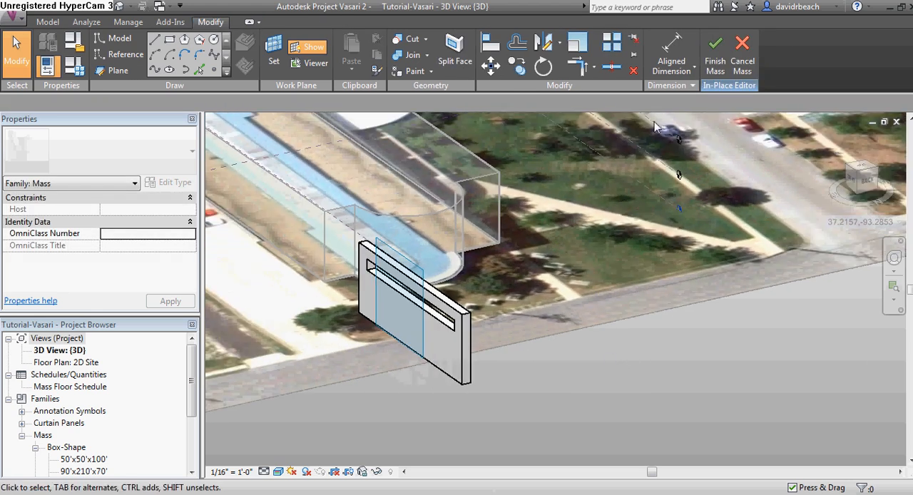
left_click(715, 53)
Copy the slotted wall to a parallel position in front of the building's rounded end
middle_click_drag(564, 385, 463, 424, "shift")
left_click(222, 66)
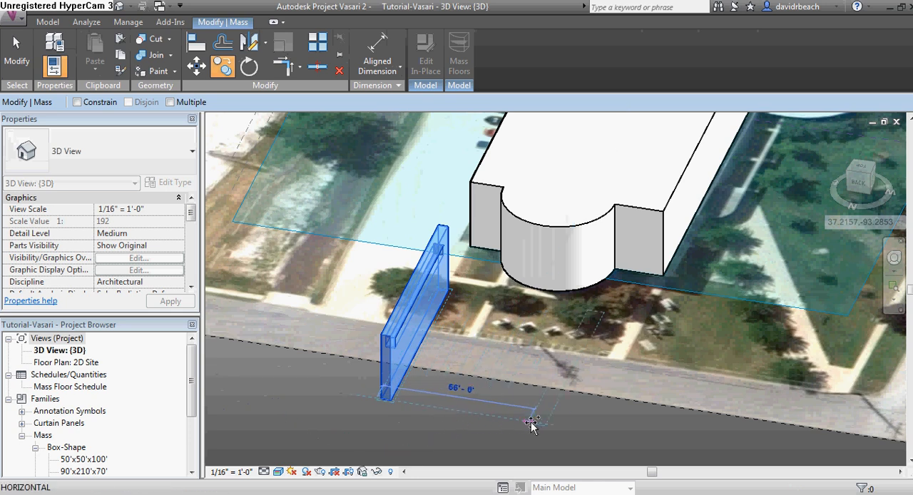
left_click(563, 428)
middle_click_drag(564, 428, 608, 419, "shift")
middle_click_drag(607, 420, 579, 374)
left_click(559, 368)
scroll(561, 369, "down", 1)
scroll(582, 366, "up", 1)
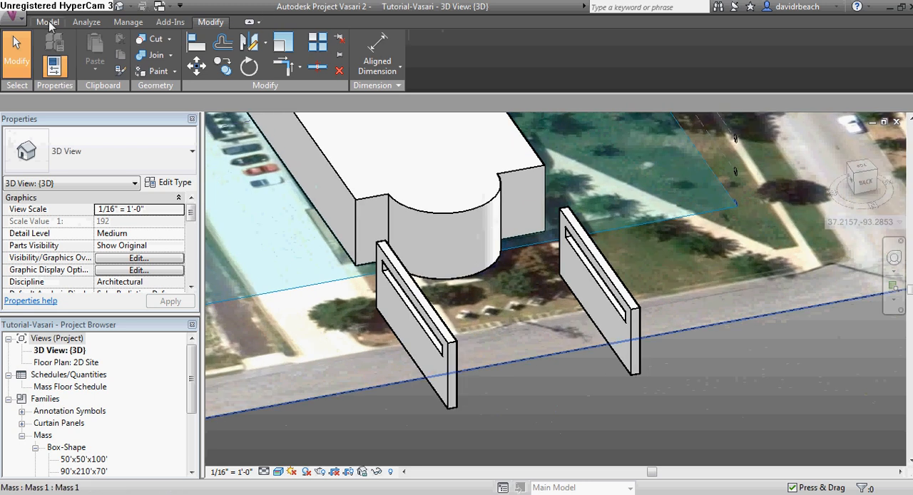
Start another in-place mass and sketch a rectangle about 66 ft long spanning between the two walls
left_click(48, 22)
left_click(163, 63)
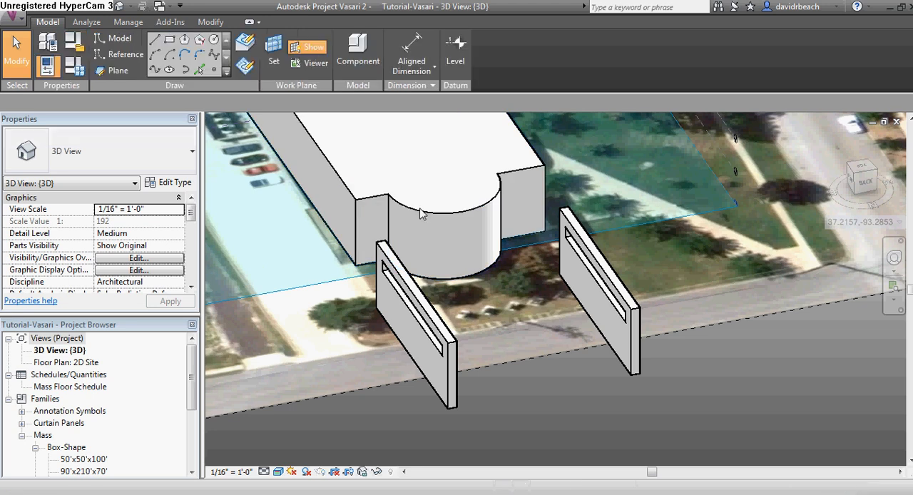
left_click(170, 40)
left_click(557, 289)
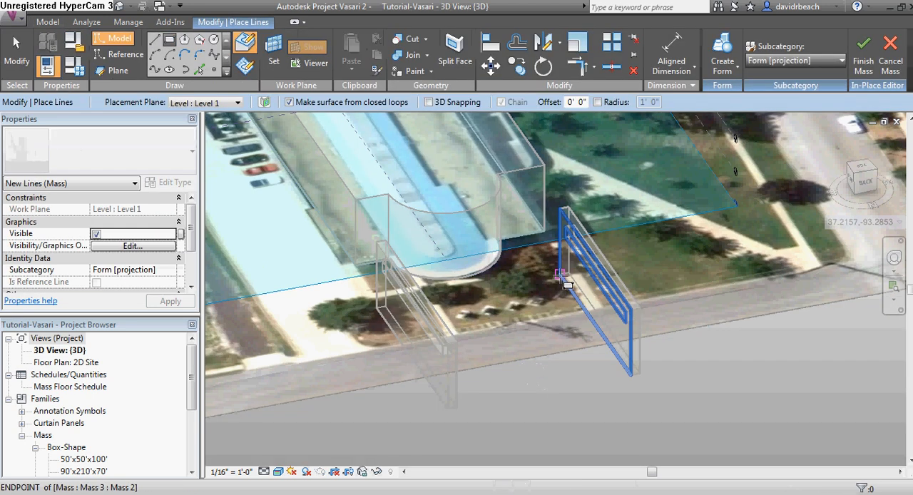
left_click(458, 404)
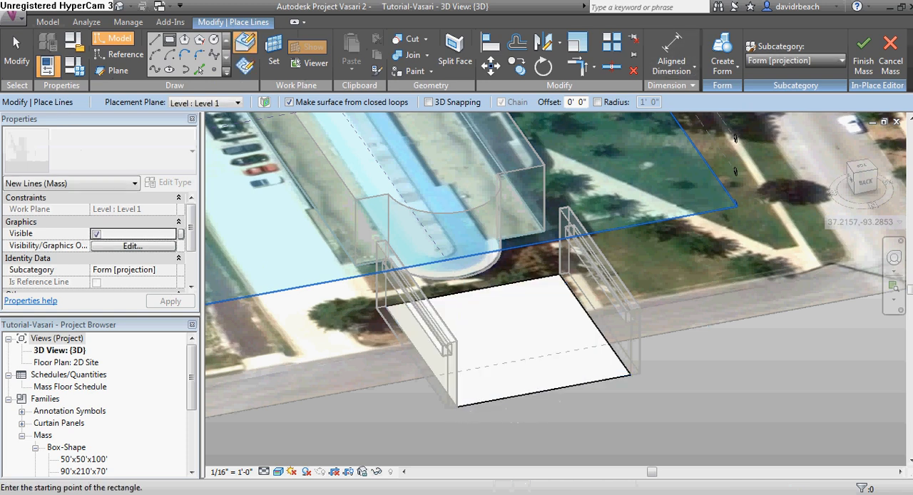
Create a form from the rectangle and flatten it into a thin floor slab spanning between the two walls
key("Escape")
left_click(542, 360)
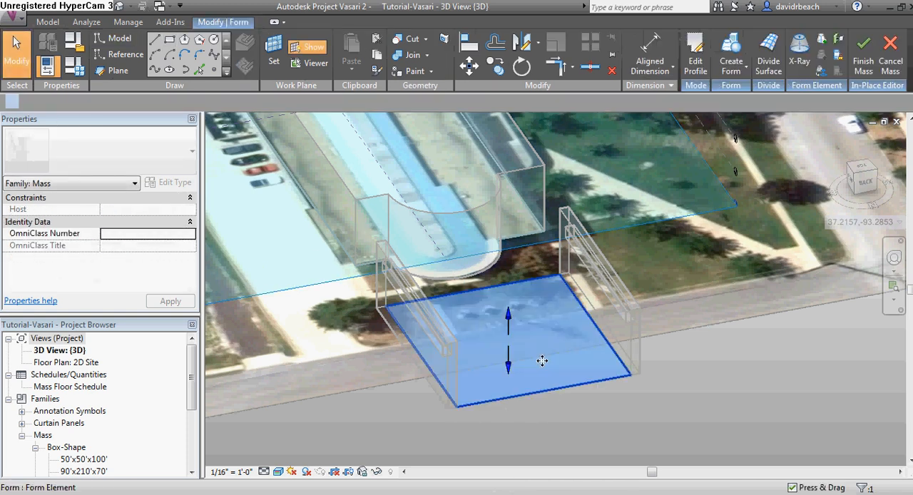
left_click_drag(508, 325, 510, 302)
mouse_move(612, 358)
middle_mouse_down("shift")
mouse_move(632, 357)
mouse_move(628, 257)
mouse_move(515, 349)
middle_mouse_up("shift")
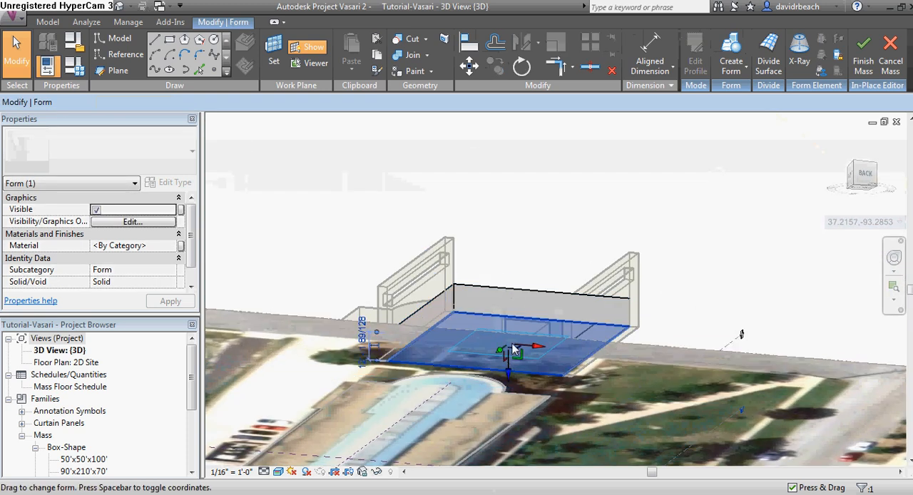
left_click_drag(507, 366, 508, 340)
middle_click_drag(581, 324, 599, 412, "shift")
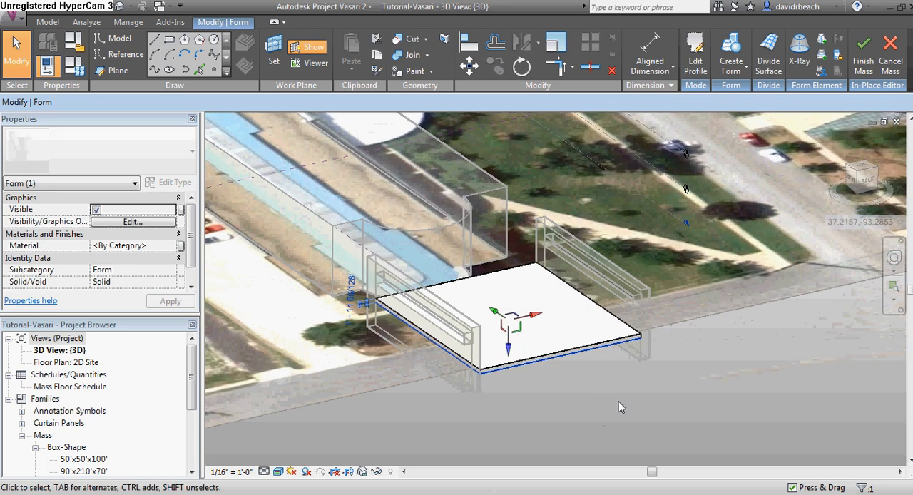
left_click(624, 405)
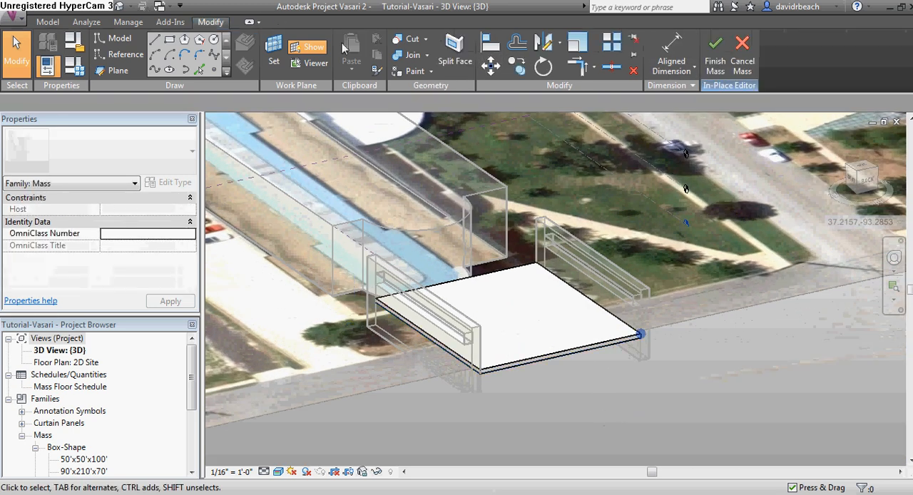
Sketch a rectangle across the tops of the walls and create a thin roof slab from it
left_click(169, 41)
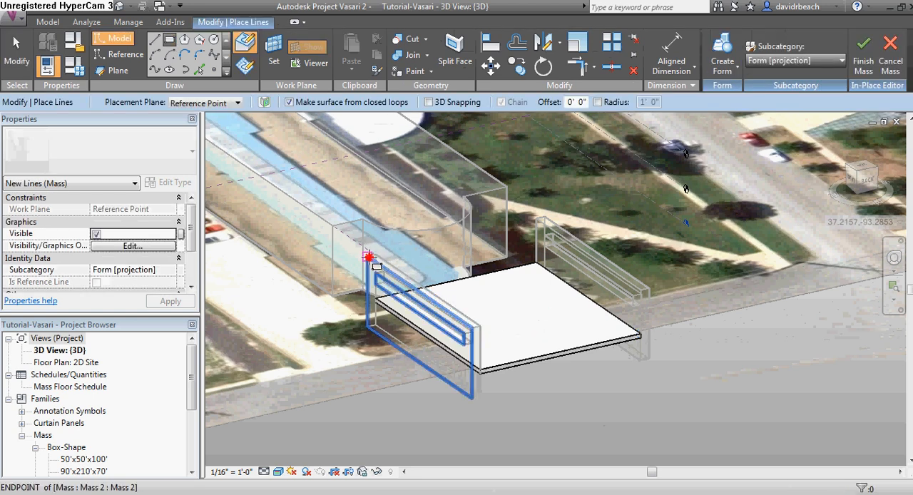
left_click(369, 255)
left_click(649, 288)
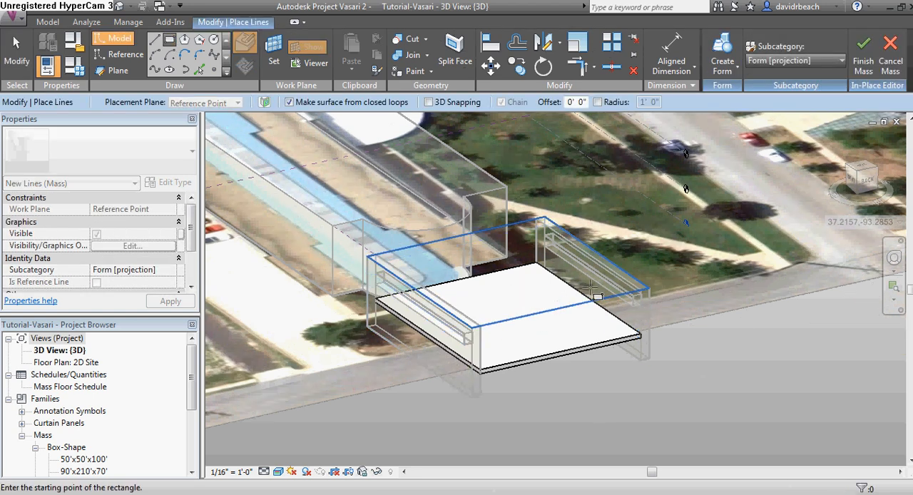
middle_click_drag(573, 259, 561, 244, "shift")
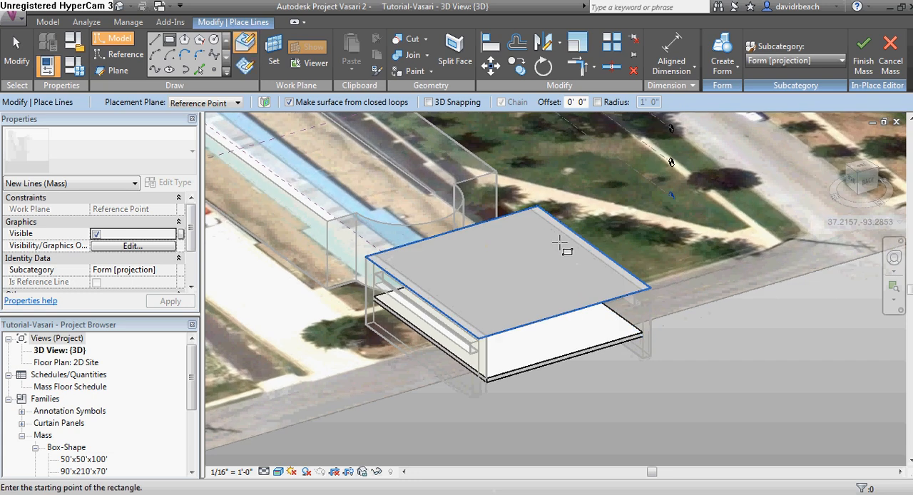
left_click(722, 57)
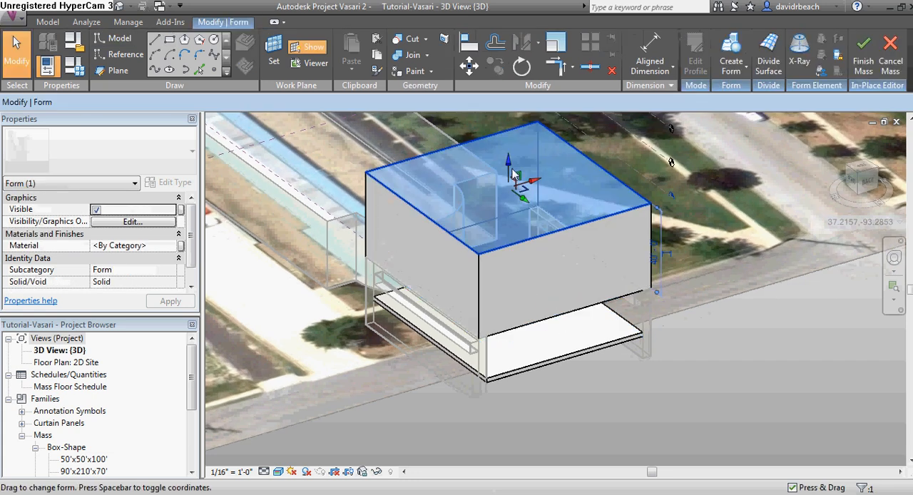
left_click_drag(512, 180, 521, 249)
middle_click_drag(599, 347, 641, 356, "shift")
left_click(638, 385)
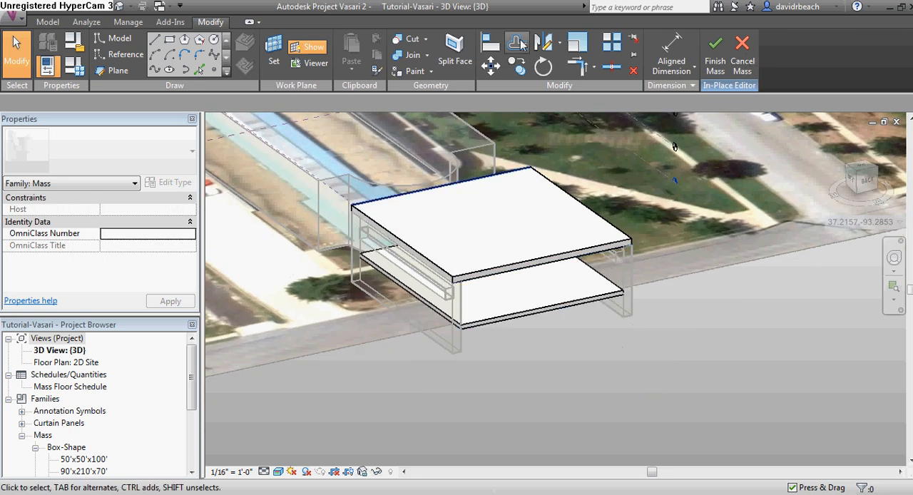
Sketch a narrow rectangle on the ground in front of the slabs
left_click(171, 39)
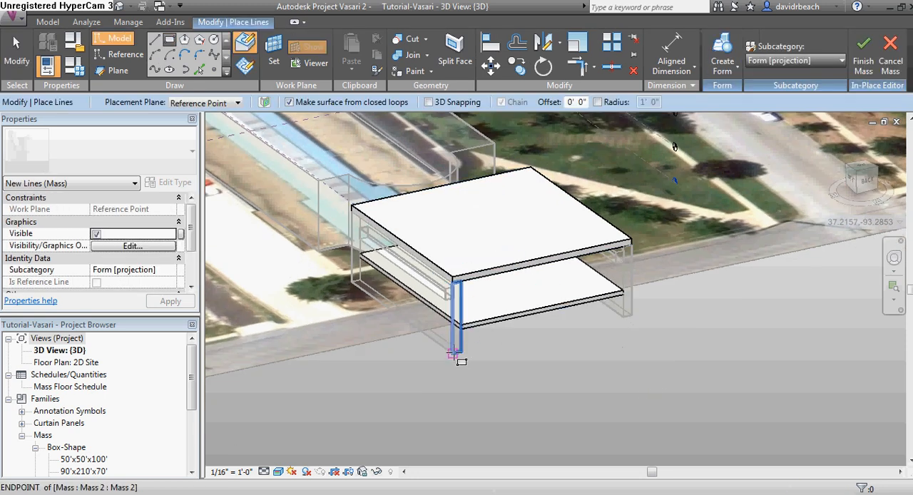
left_click(454, 352)
key("Escape")
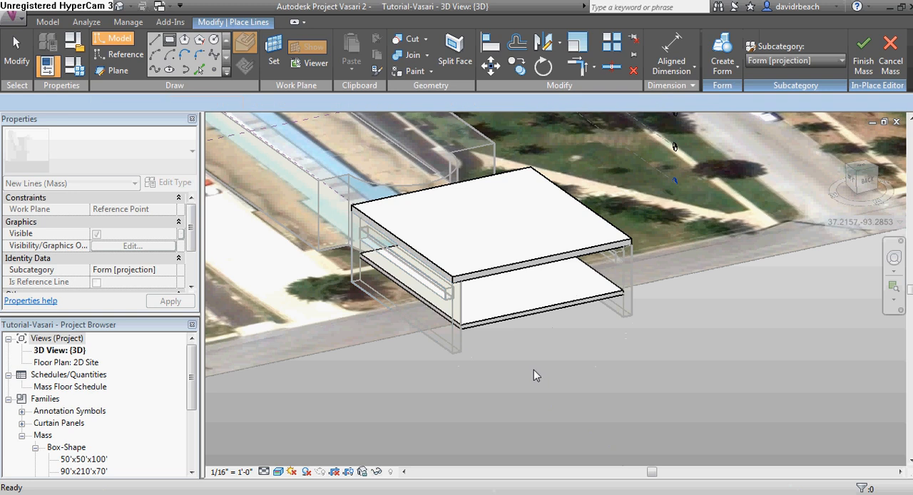
middle_click_drag(534, 367, 591, 434, "shift")
middle_click_drag(573, 361, 553, 347)
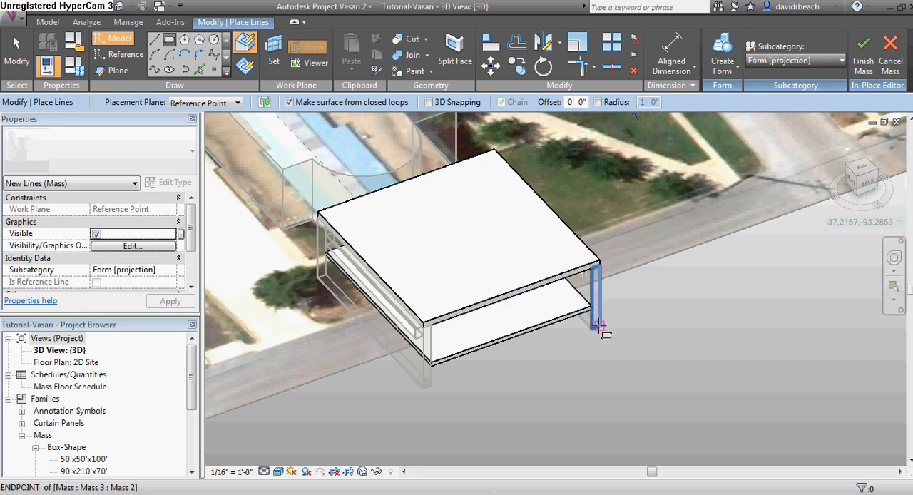
left_click(584, 330)
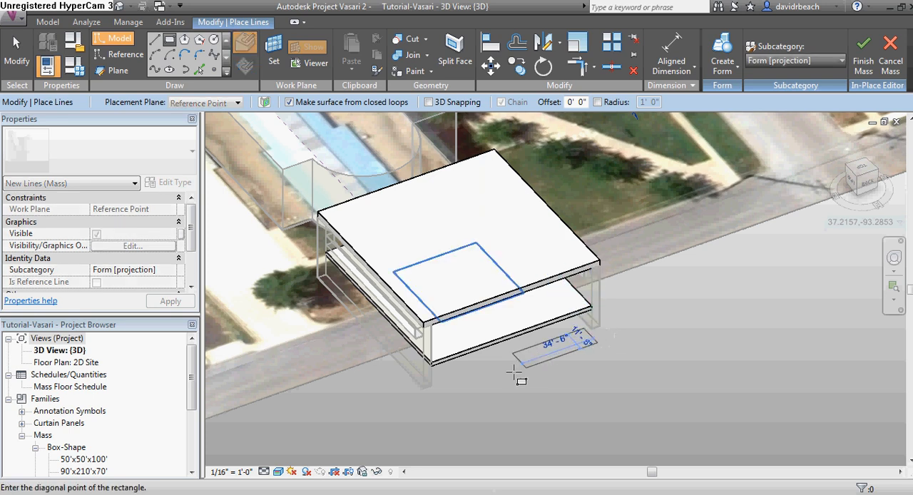
left_click(440, 402)
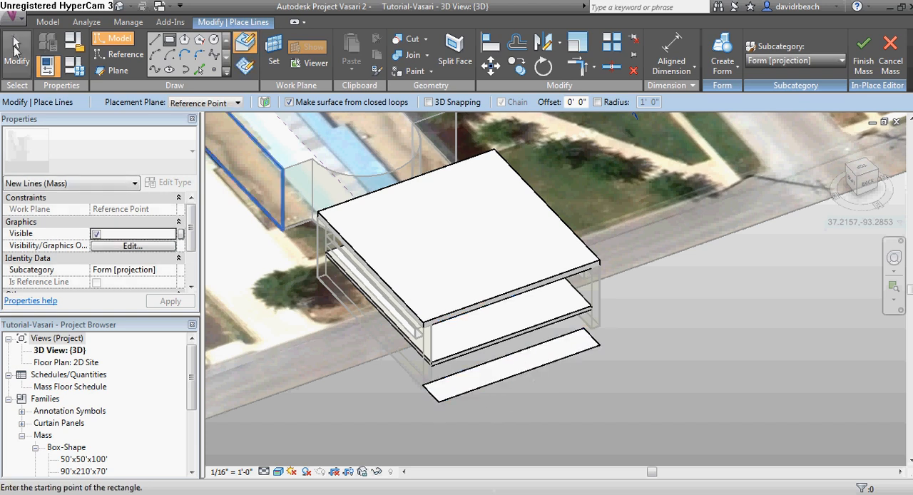
Open the ground strip's profile for editing and reposition its sketch lines under the building's front edge
left_click(16, 53)
left_click(525, 366)
scroll(649, 279, "up", 2)
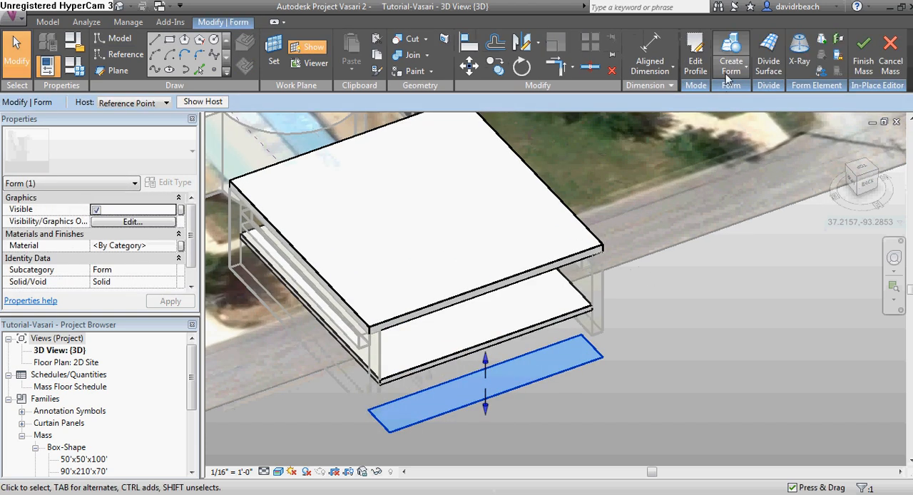
left_click(695, 64)
scroll(593, 369, "up", 3)
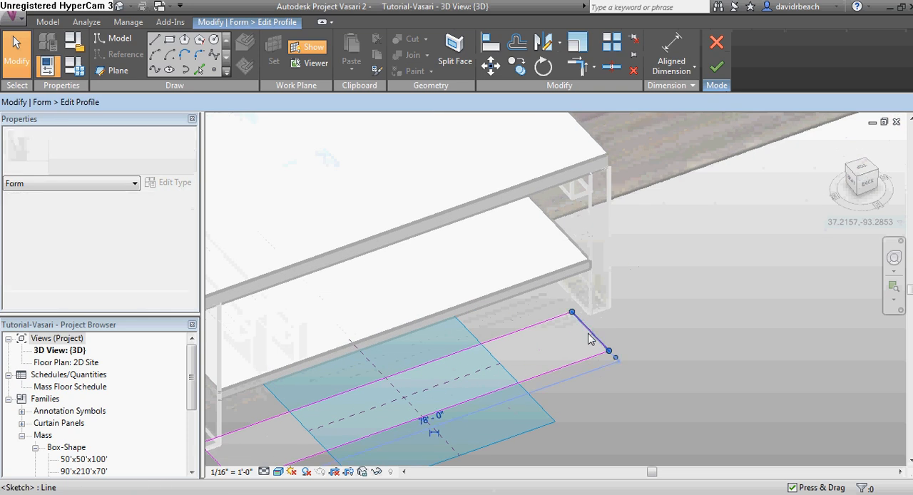
left_click(589, 339)
mouse_move(543, 322)
left_mouse_down()
mouse_move(552, 333)
mouse_move(627, 327)
mouse_move(580, 312)
mouse_move(578, 321)
left_mouse_up()
left_click_drag(593, 357, 574, 331)
left_click(597, 353)
mouse_move(556, 355)
middle_mouse_down("shift")
mouse_move(579, 362)
mouse_move(571, 359)
middle_mouse_up("shift")
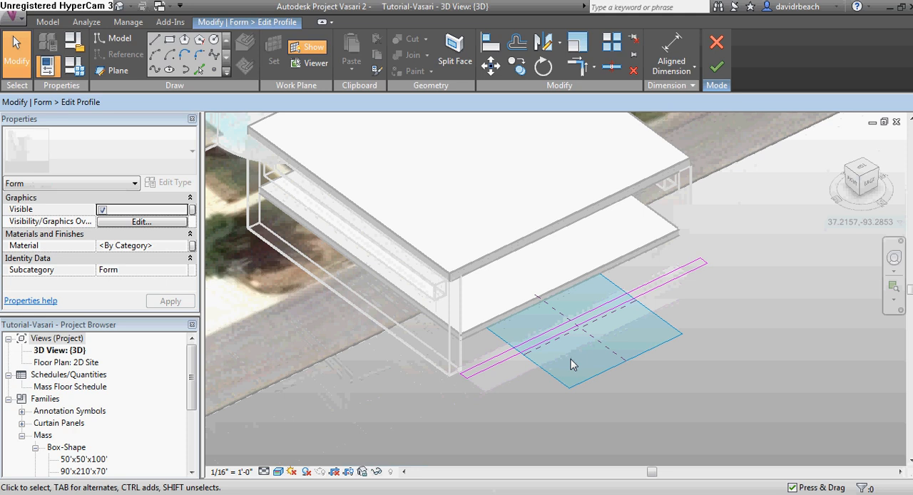
middle_click_drag(545, 326, 568, 348, "shift")
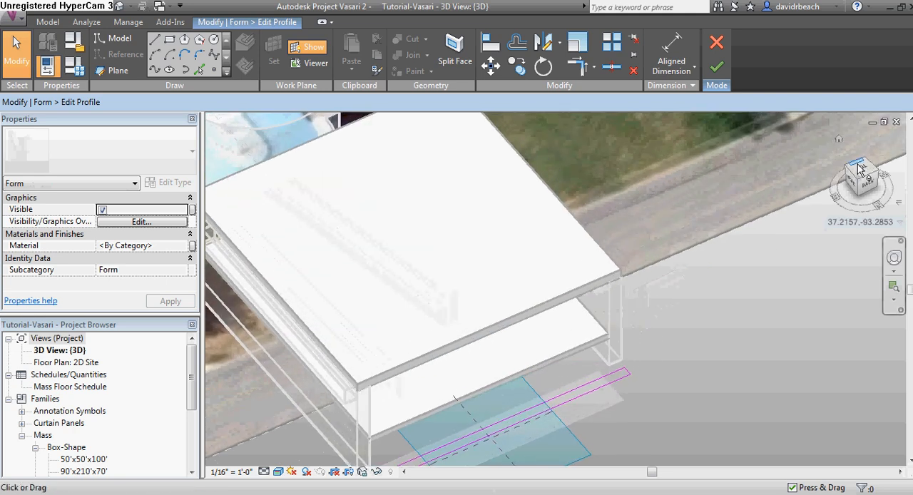
In top view, stretch the profile lines to about 85'-6" along the front edge and finish editing the profile
left_click(859, 168)
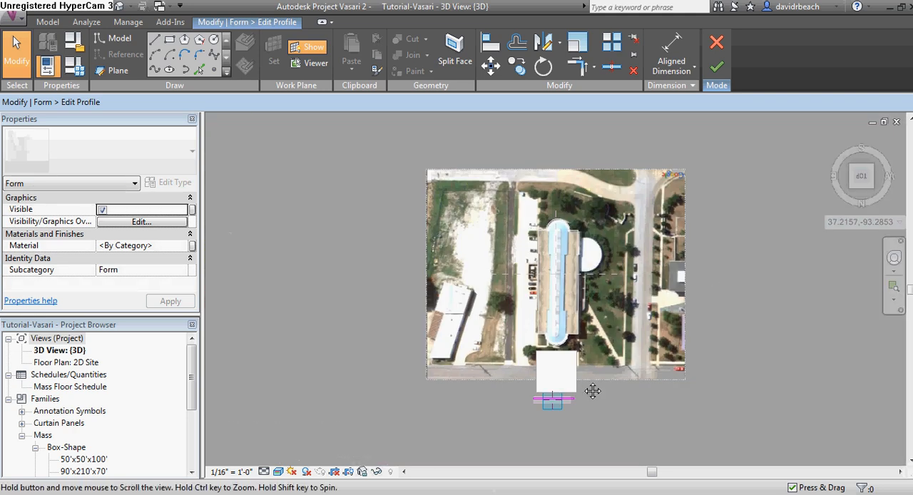
scroll(571, 330, "up", 10)
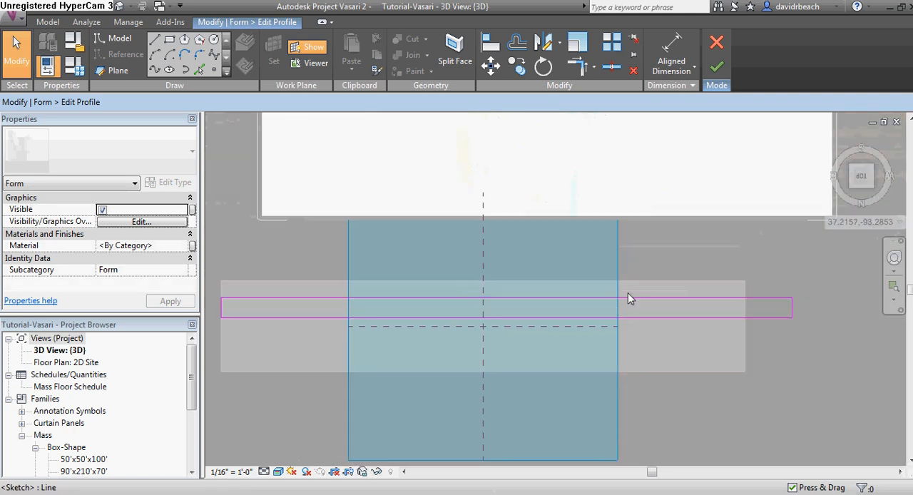
scroll(628, 298, "down", 2)
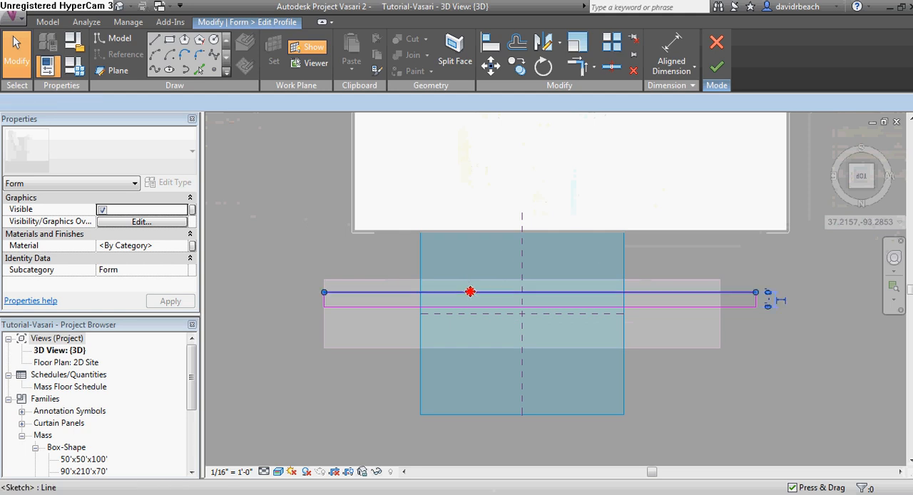
mouse_move(470, 292)
left_mouse_down()
mouse_move(479, 294)
mouse_move(491, 237)
left_mouse_up()
left_click(756, 256)
left_click_drag(758, 250, 788, 253)
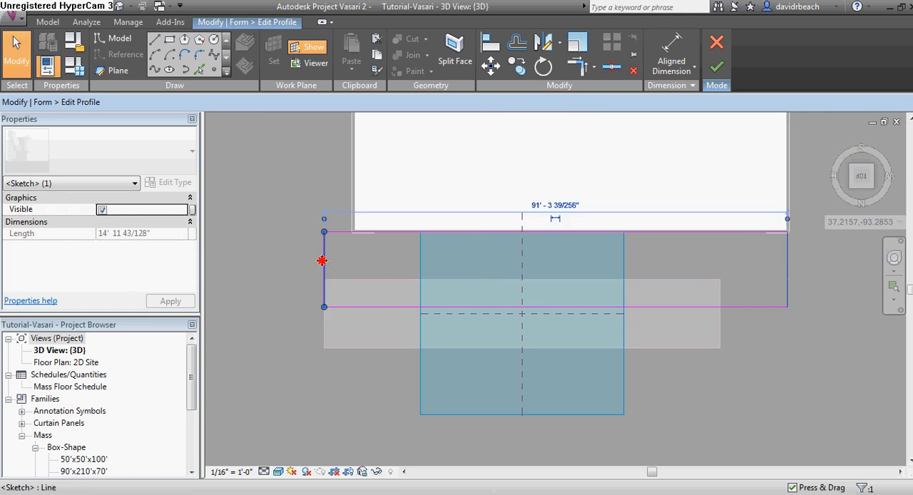
left_click_drag(322, 261, 353, 261)
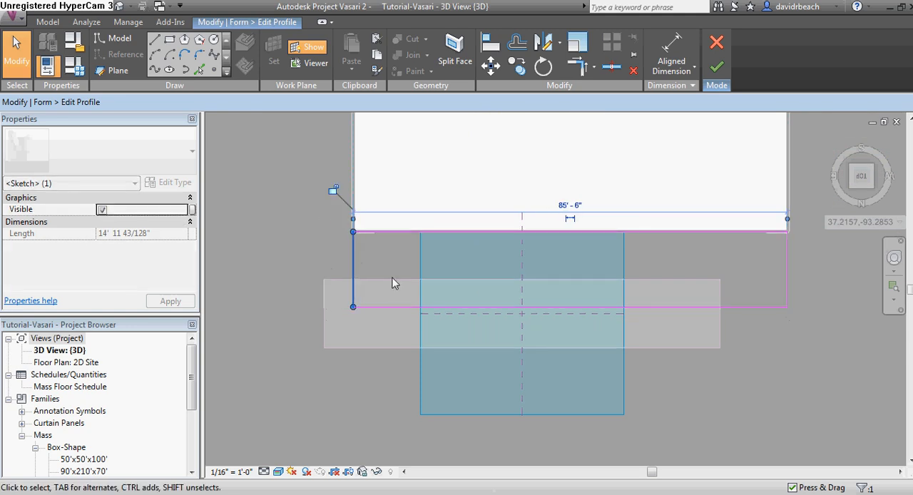
left_click(450, 307)
left_click_drag(450, 308, 455, 280)
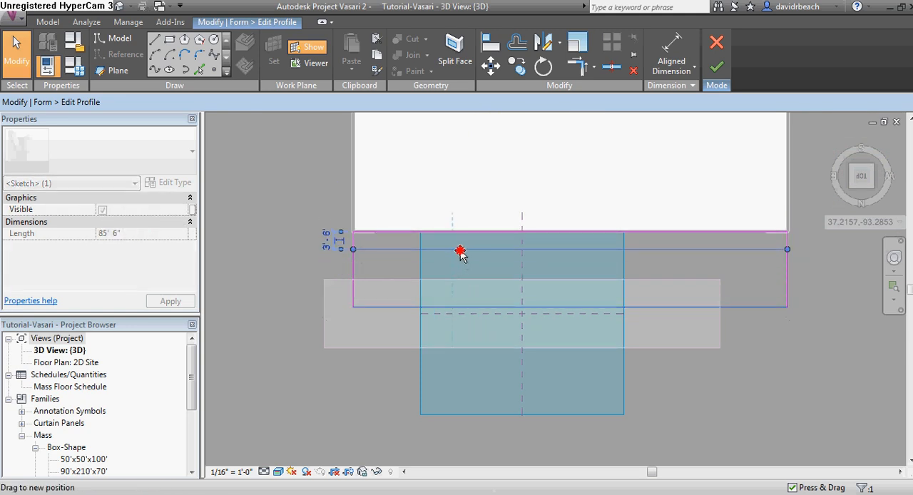
left_click_drag(462, 246, 460, 245)
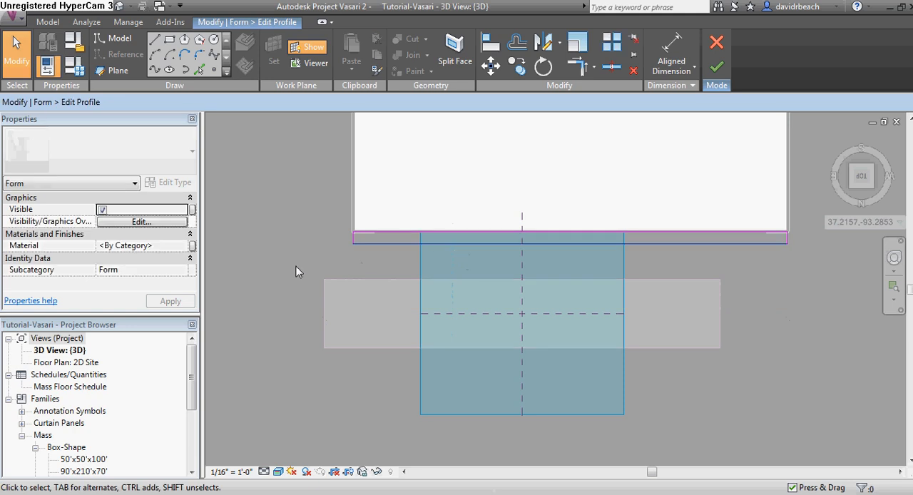
mouse_move(359, 292)
middle_mouse_down("shift")
mouse_move(416, 271)
mouse_move(371, 295)
mouse_move(566, 338)
mouse_move(642, 307)
mouse_move(644, 295)
mouse_move(538, 378)
mouse_move(601, 302)
middle_mouse_up("shift")
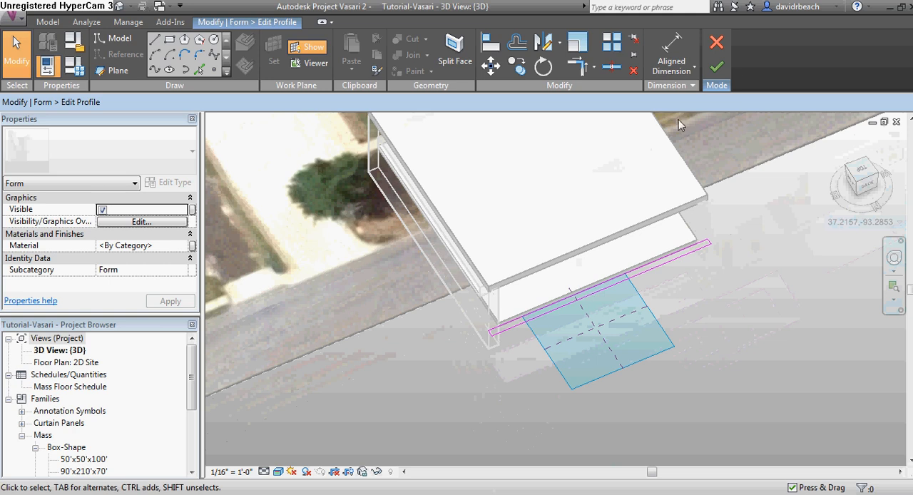
left_click(717, 67)
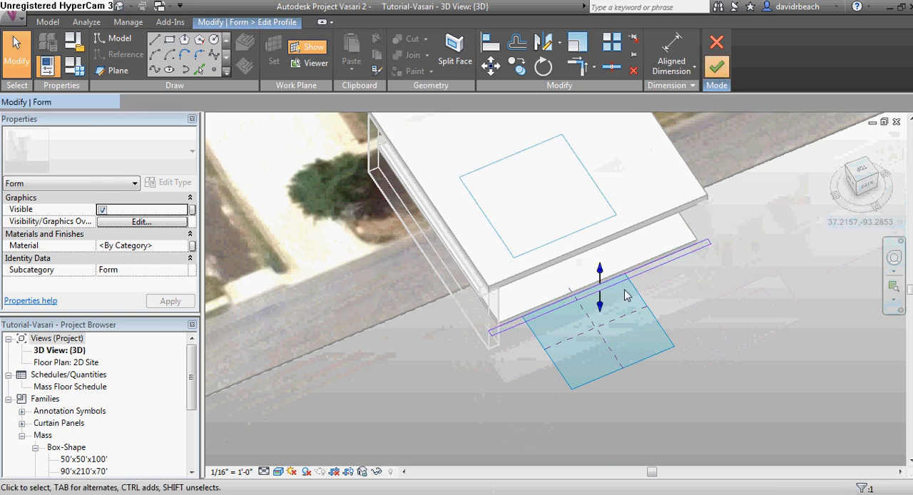
Extrude the strip upward into a front wall about 24'-8" tall
left_click(598, 288)
left_click_drag(599, 270, 599, 224)
middle_click_drag(619, 322, 525, 315, "shift")
left_click(524, 310)
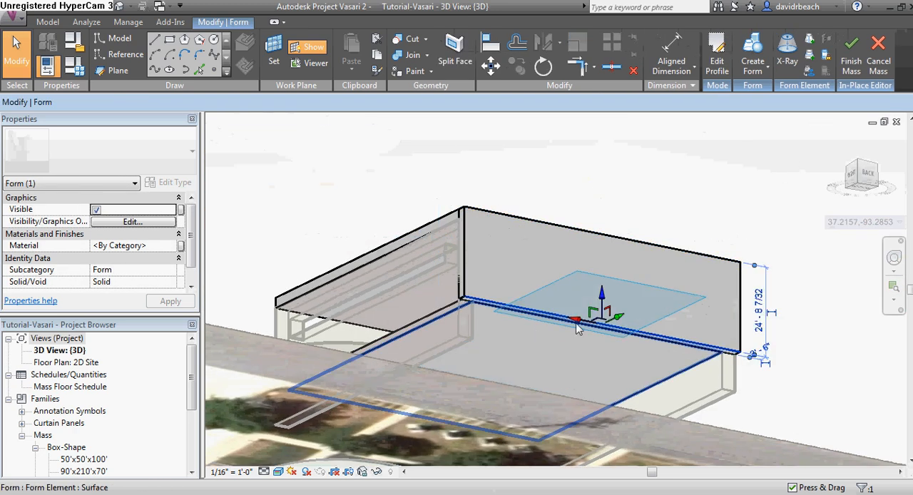
scroll(575, 323, "up", 1)
left_click_drag(625, 298, 607, 345)
key("ctrl+z")
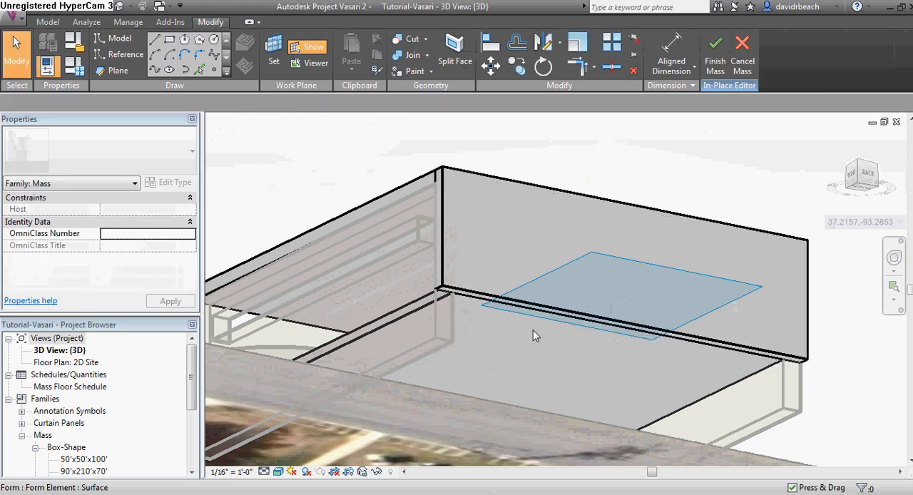
scroll(463, 302, "up", 1)
left_click(456, 285)
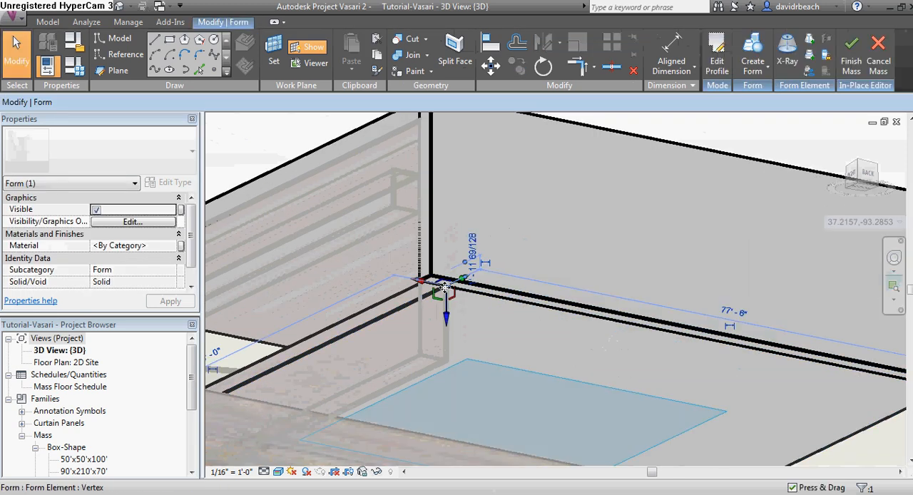
scroll(492, 294, "up", 1)
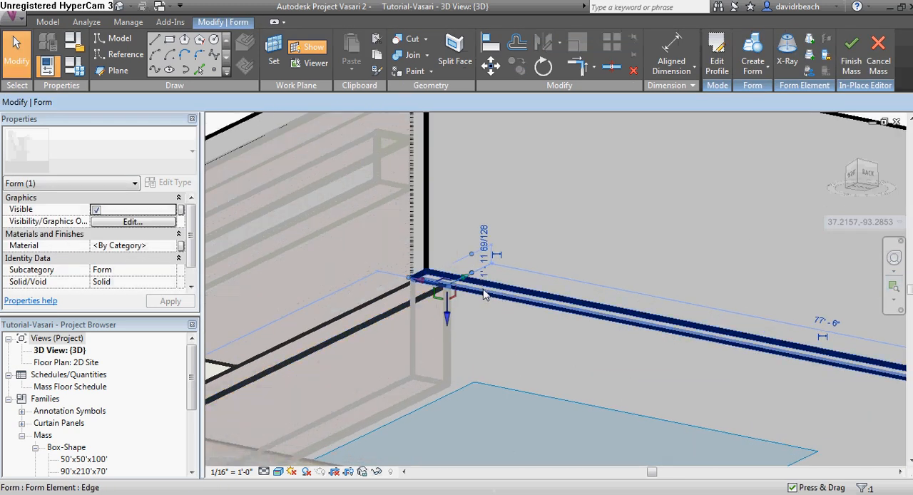
left_click(492, 295)
left_click_drag(761, 342, 754, 379)
key("ctrl+z")
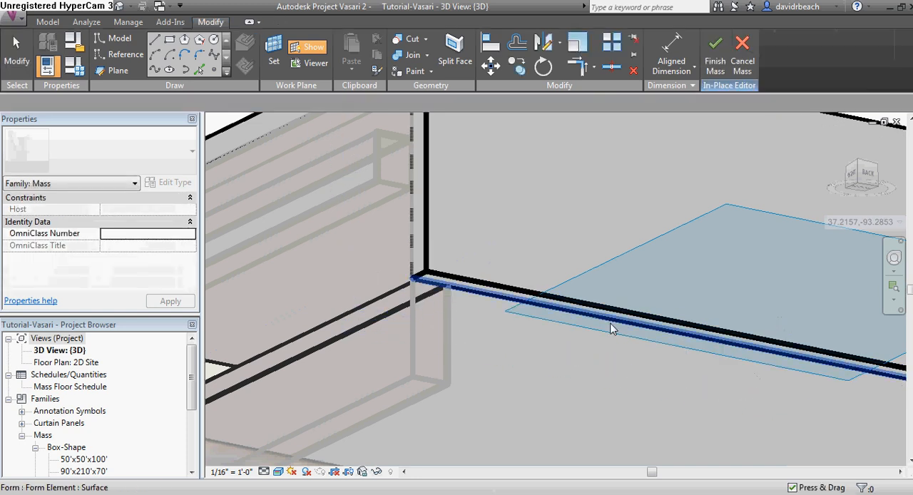
Extend the front wall's face downward and finish the mass
scroll(467, 285, "up", 2)
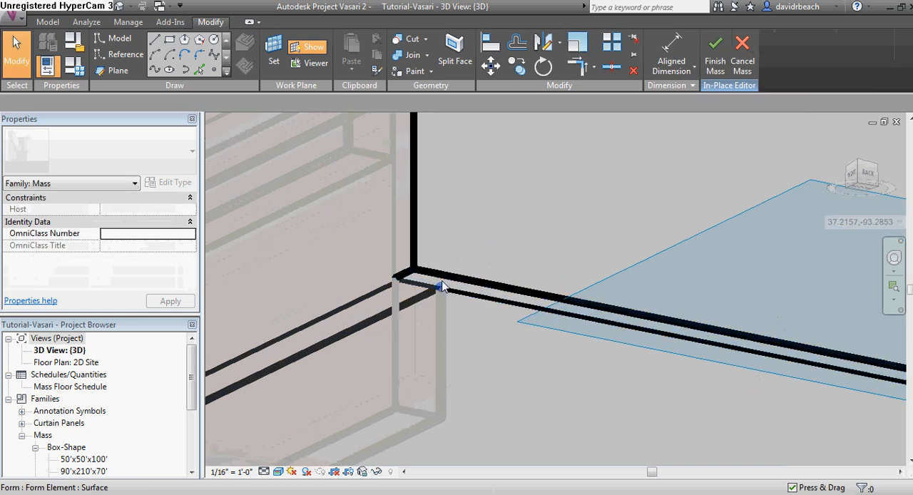
left_click(498, 293)
scroll(621, 327, "down", 1)
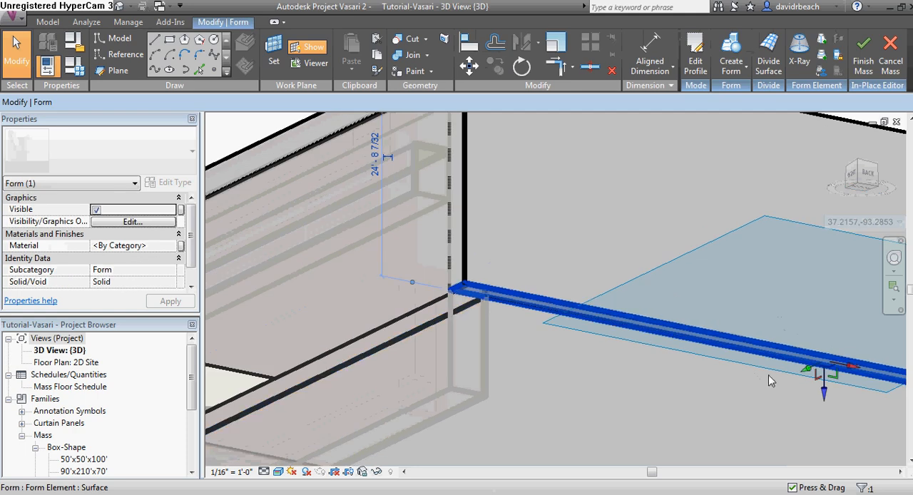
left_click_drag(822, 387, 824, 488)
scroll(618, 225, "down", 2)
middle_click_drag(618, 224, 326, 240, "shift")
scroll(604, 282, "down", 4)
left_click(709, 385)
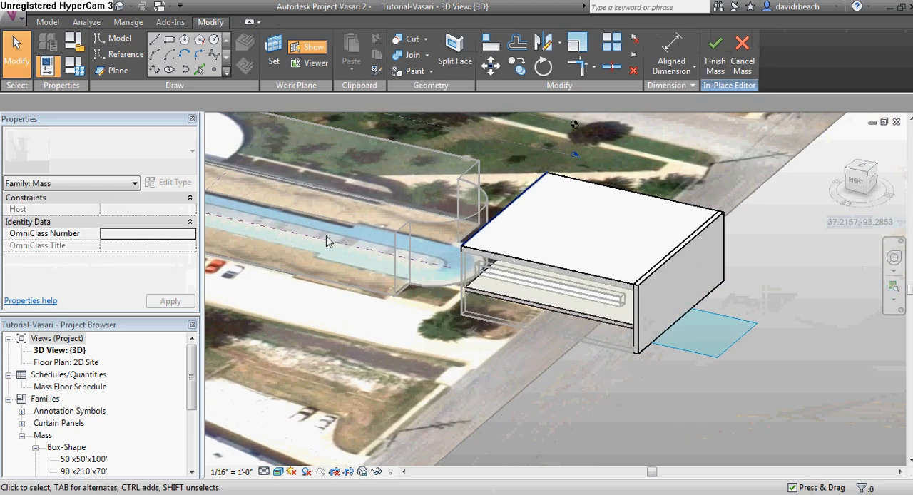
Finish the in-place mass and orbit around the building to review the new front wall and enclosure
left_click(714, 57)
middle_click_drag(670, 229, 607, 227, "shift")
scroll(588, 248, "down", 1)
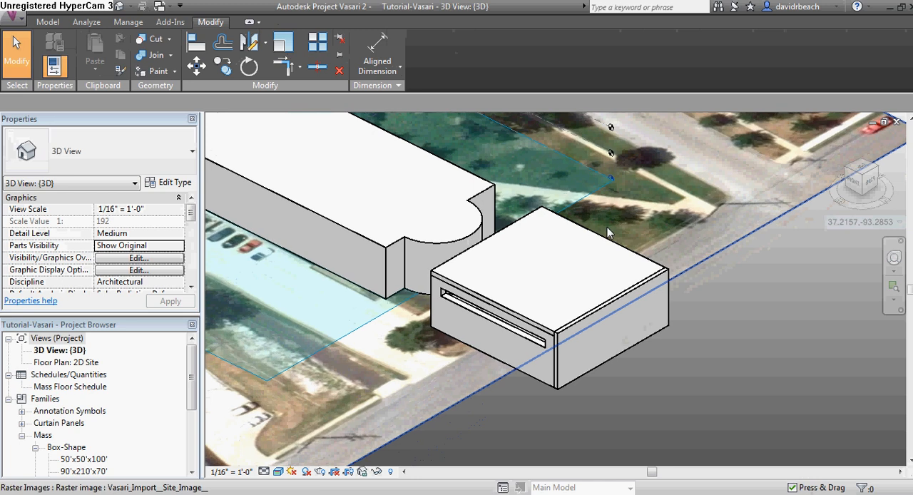
mouse_move(560, 255)
middle_mouse_down("shift")
mouse_move(525, 285)
mouse_move(444, 292)
mouse_move(563, 241)
middle_mouse_up("shift")
scroll(488, 245, "up", 1)
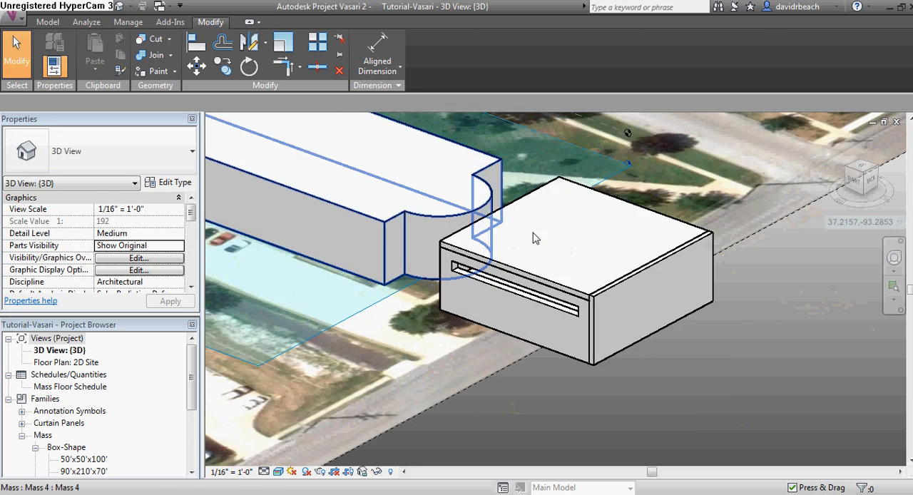
scroll(578, 248, "down", 1)
middle_click_drag(480, 184, 570, 285, "shift")
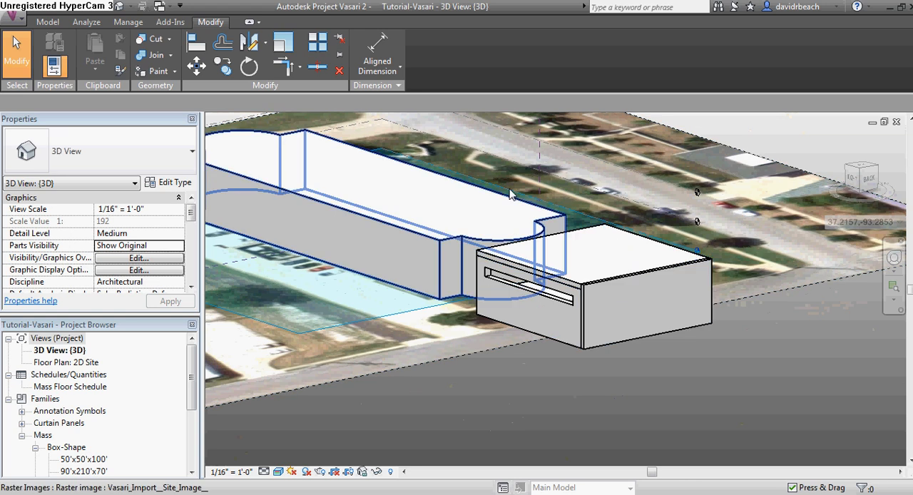
middle_click_drag(571, 225, 532, 293, "shift")
scroll(532, 293, "down", 1)
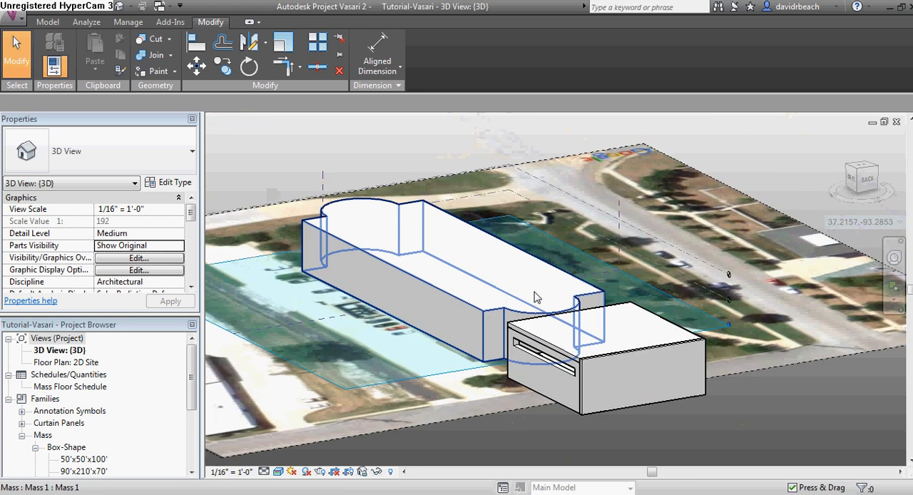
scroll(535, 297, "up", 1)
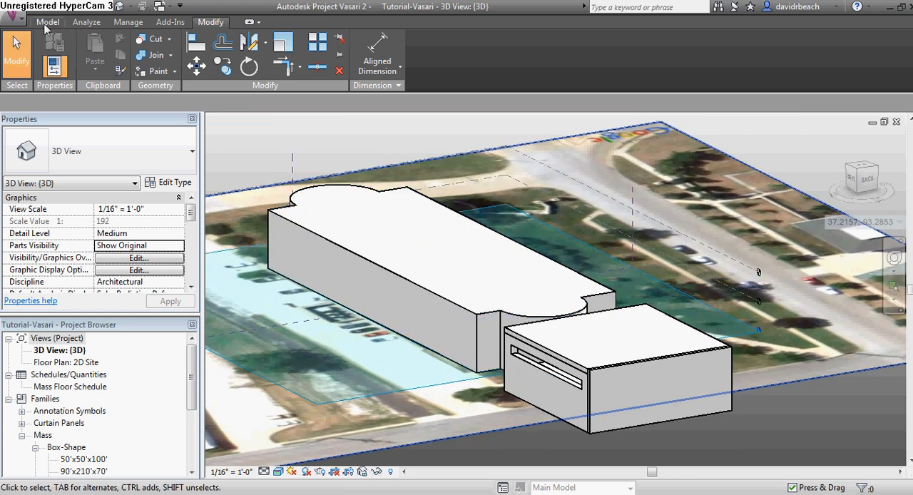
Open the Ecotect Wind Tunnel and orbit the model to examine airflow around the building masses
left_click(84, 22)
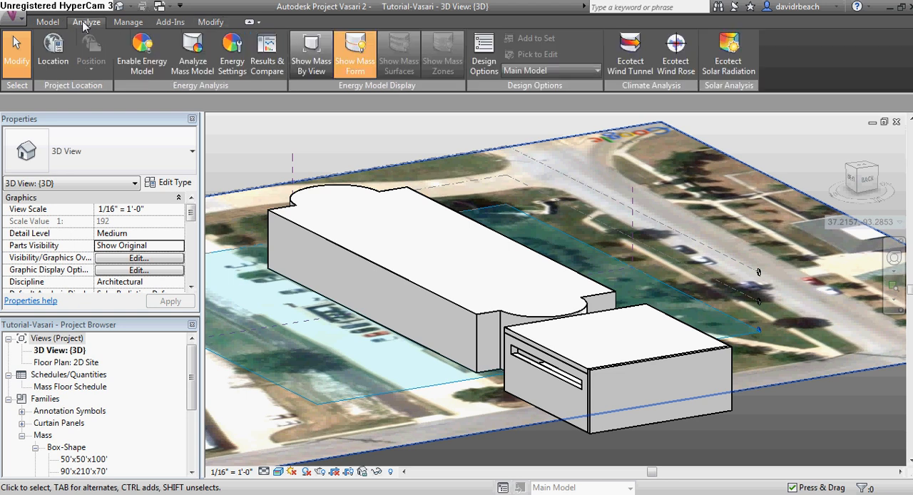
left_click(628, 48)
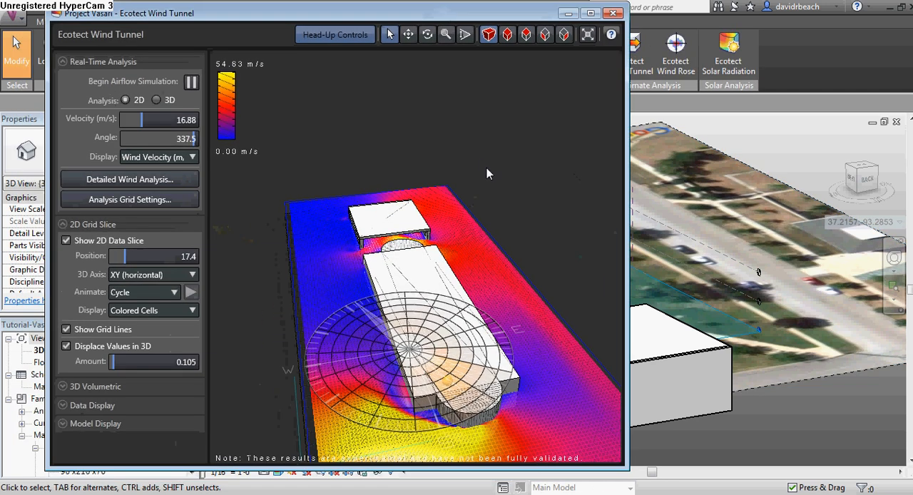
right_click_drag(415, 308, 569, 316)
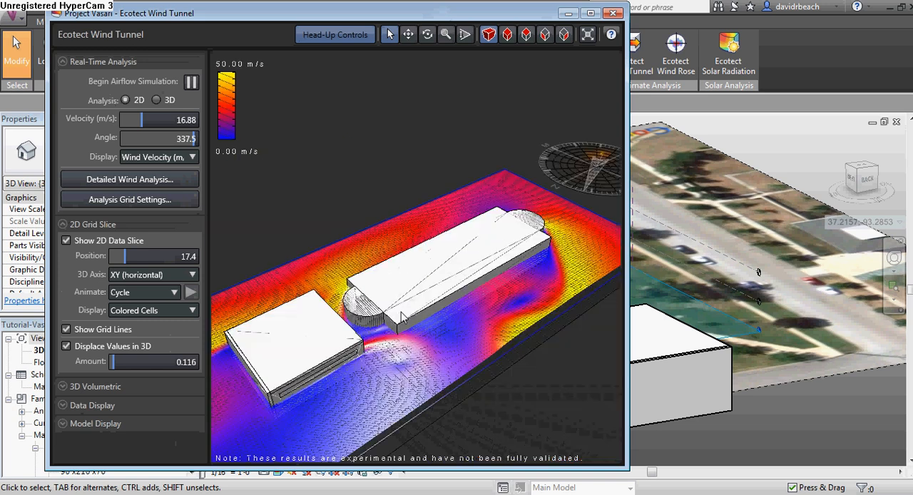
right_click_drag(437, 307, 592, 344)
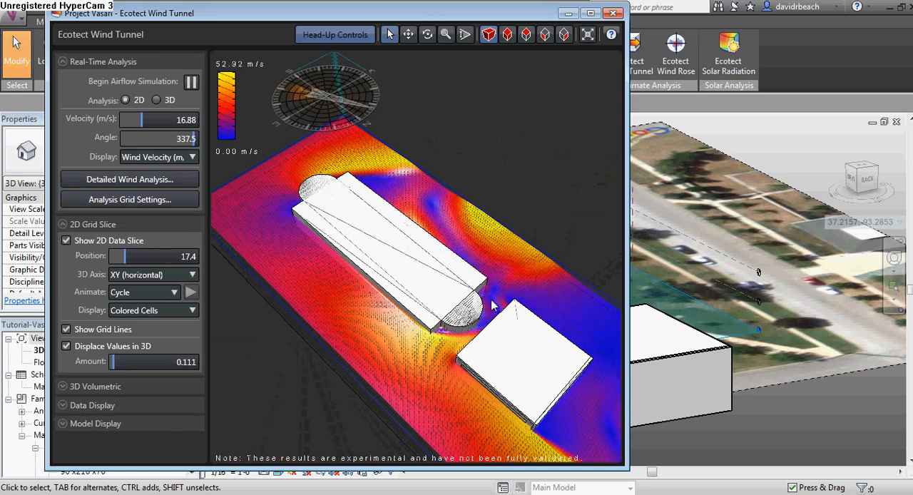
scroll(505, 332, "up", 2)
scroll(479, 310, "up", 3)
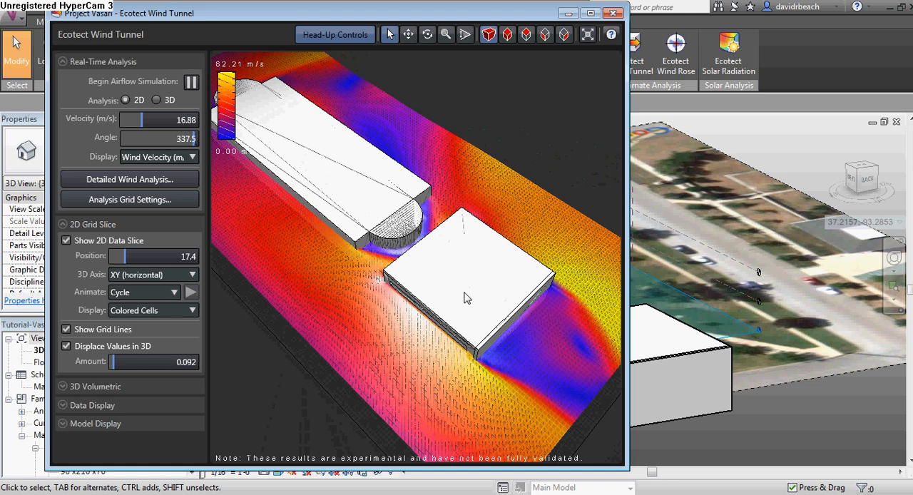
right_click_drag(420, 360, 423, 345)
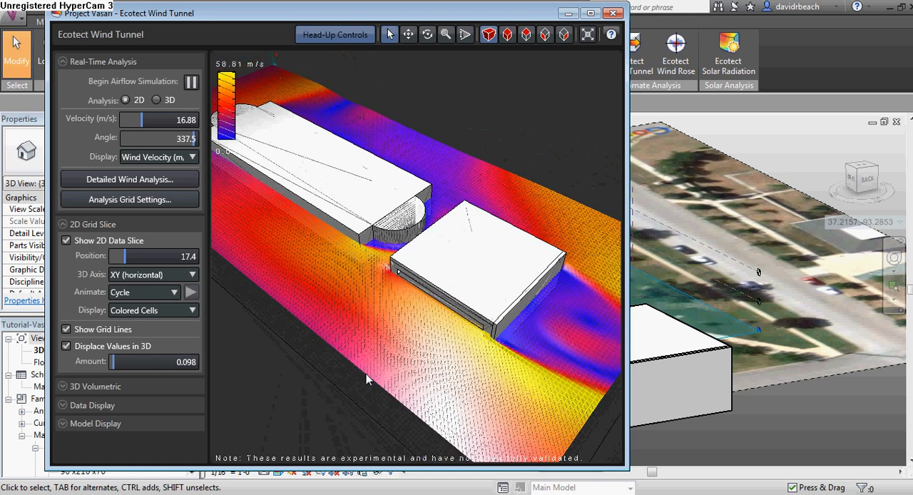
Expand the model display options and turn off element surfaces so only outlines show
left_click(62, 423)
left_click_drag(204, 356, 204, 400)
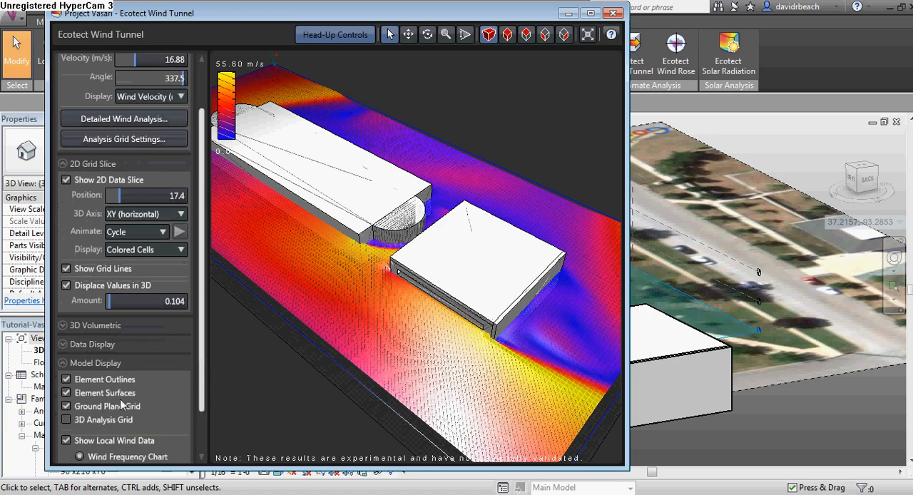
left_click(66, 393)
left_click_drag(490, 342, 515, 312)
scroll(490, 314, "up", 1)
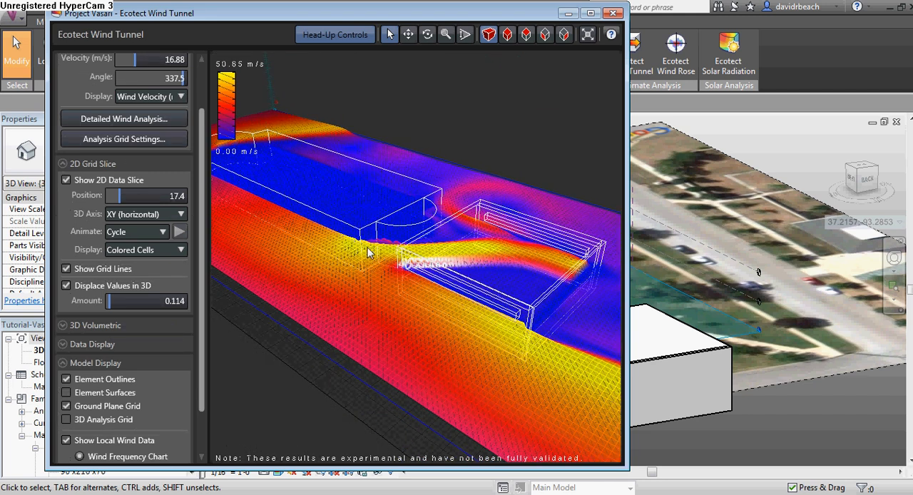
Set the wind to 224.0° at 21.90 m/s using the wind rose
scroll(368, 251, "down", 2)
left_click_drag(376, 249, 422, 267)
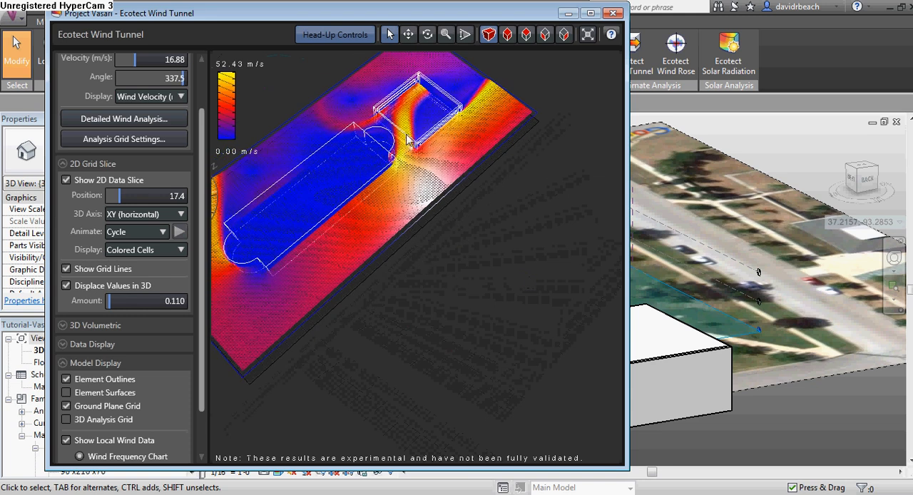
left_click_drag(405, 180, 487, 205)
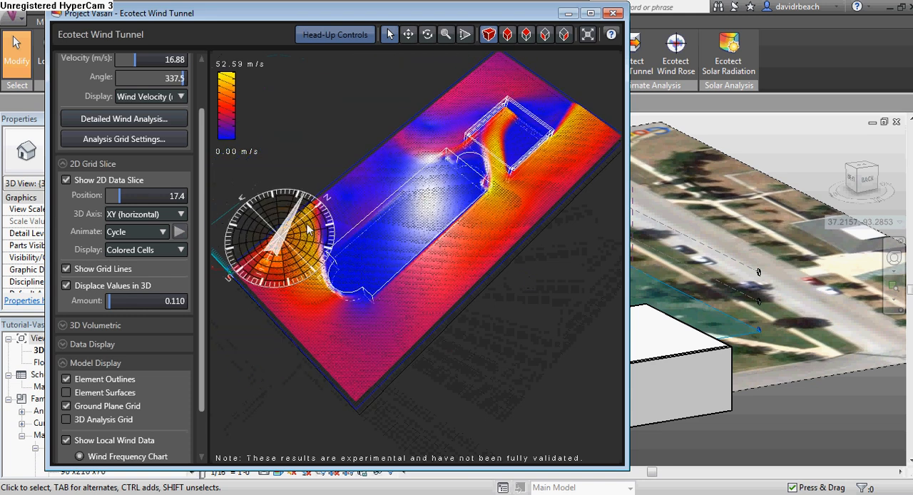
left_click_drag(271, 273, 319, 236)
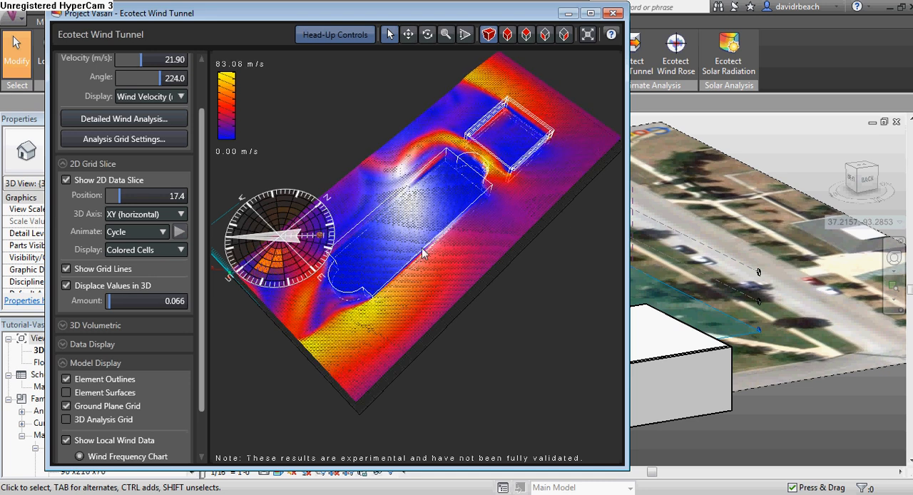
Raise the 2D data slice to position 24.0
left_click_drag(434, 273, 267, 200)
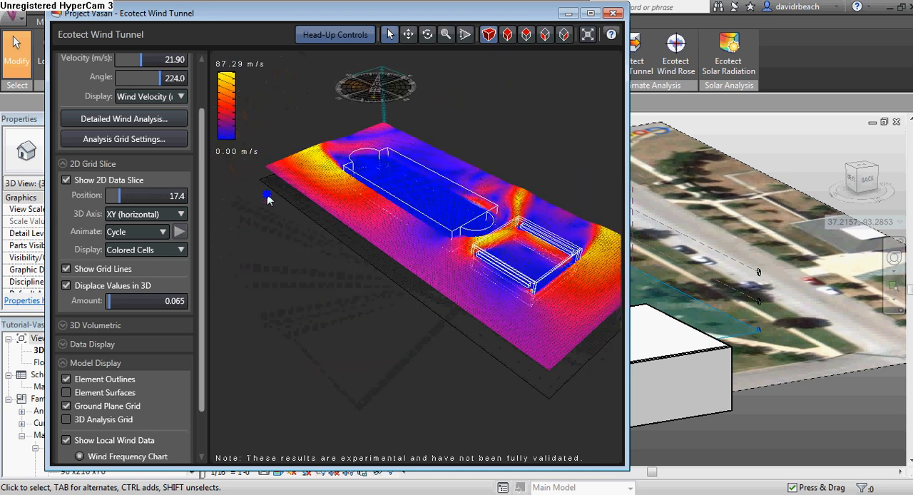
left_click_drag(539, 275, 457, 290)
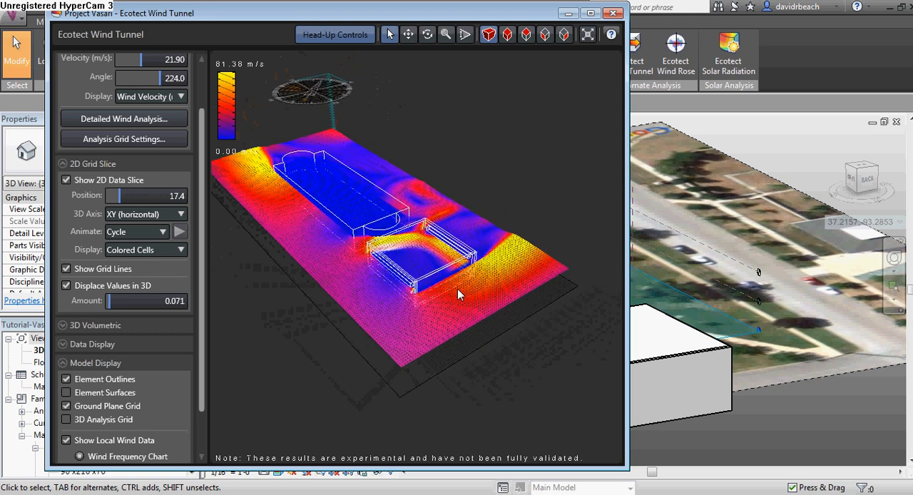
scroll(458, 290, "up", 2)
scroll(479, 315, "up", 1)
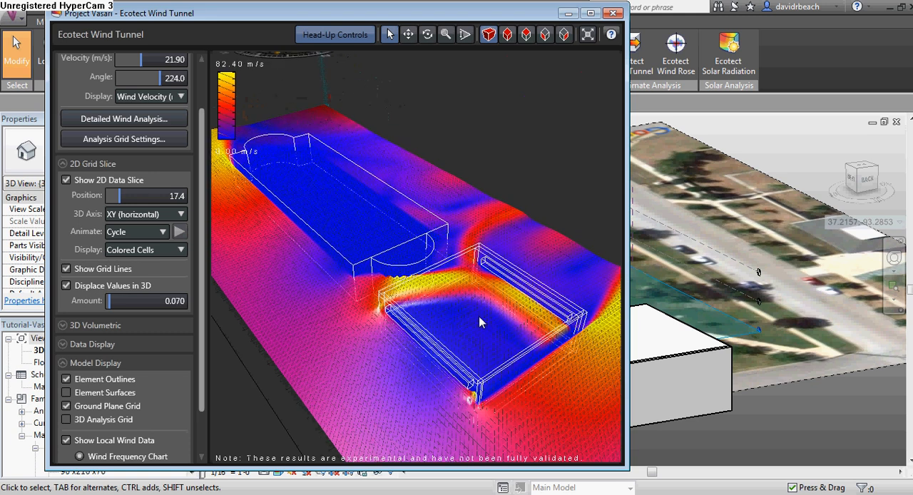
left_click_drag(493, 326, 470, 295)
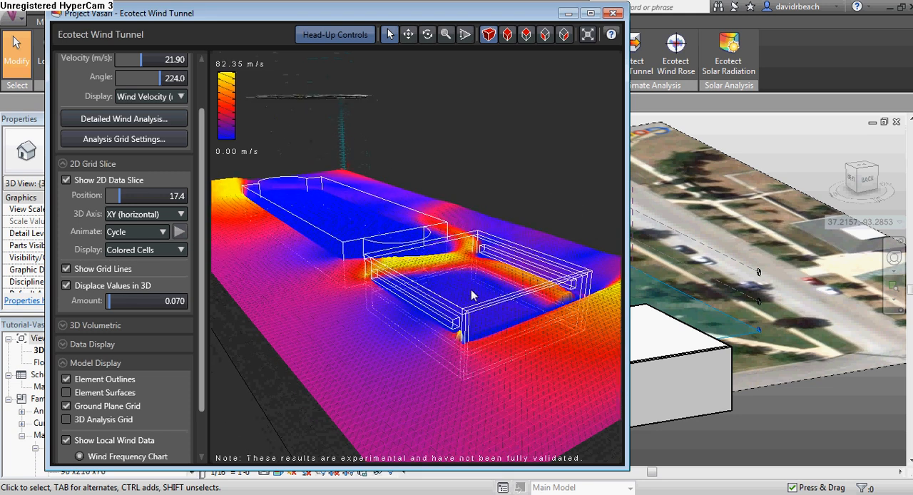
left_click_drag(202, 116, 202, 77)
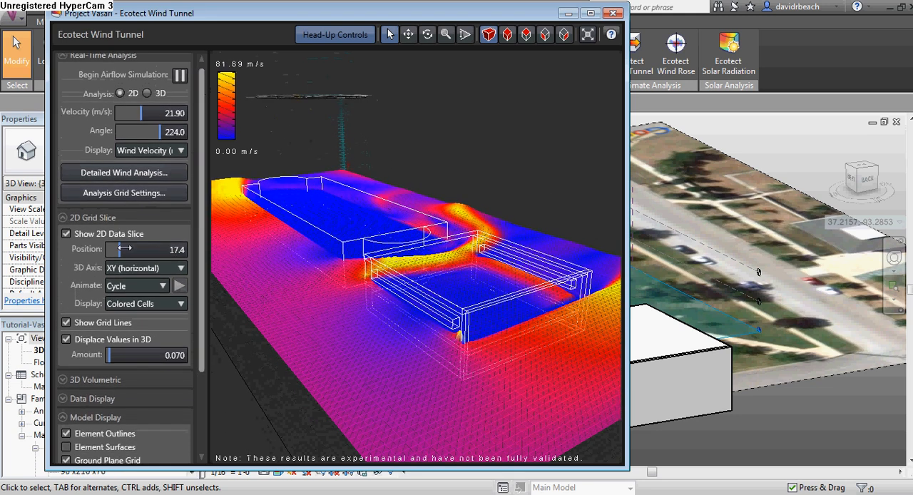
left_click_drag(121, 249, 126, 249)
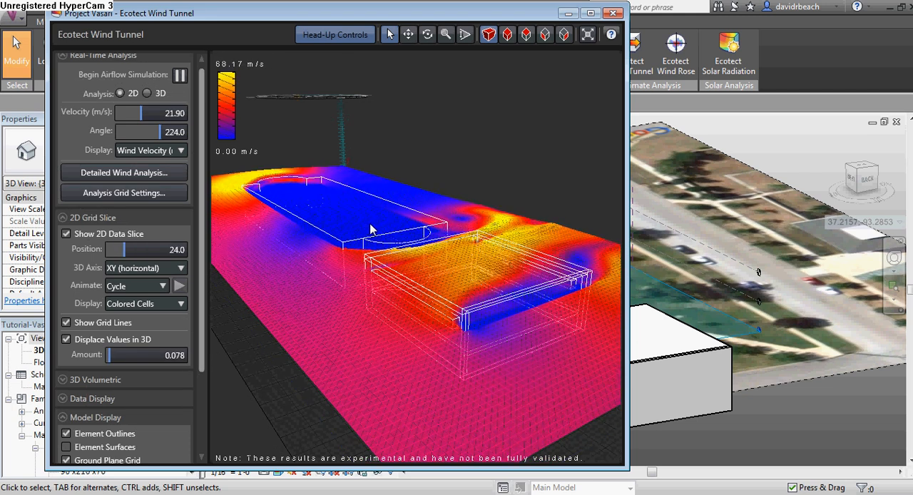
Switch the data slice to the XZ (vertical) axis and move it to position 200.0
right_click_drag(432, 271, 446, 295)
scroll(446, 295, "down", 2)
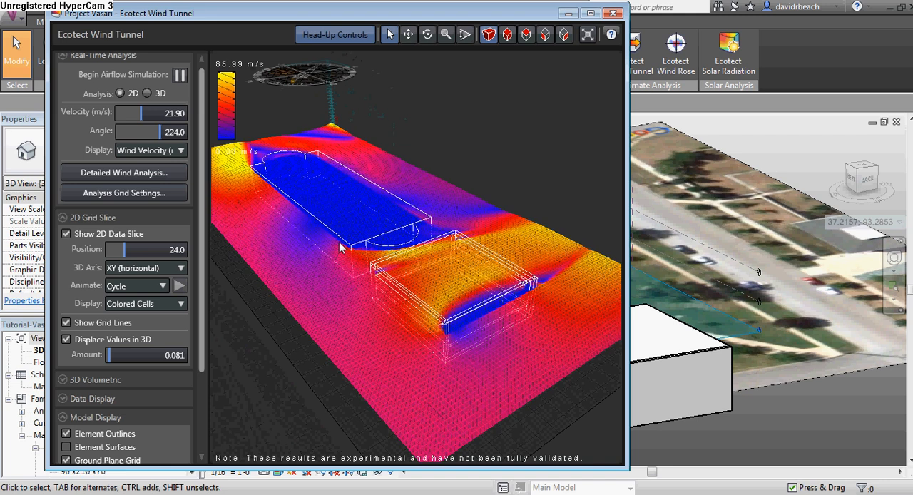
scroll(348, 197, "up", 2)
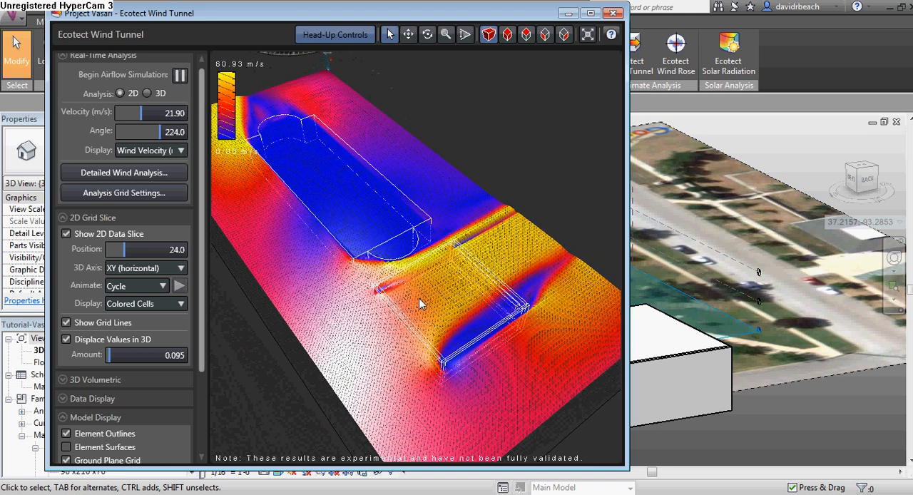
right_click_drag(471, 333, 470, 310)
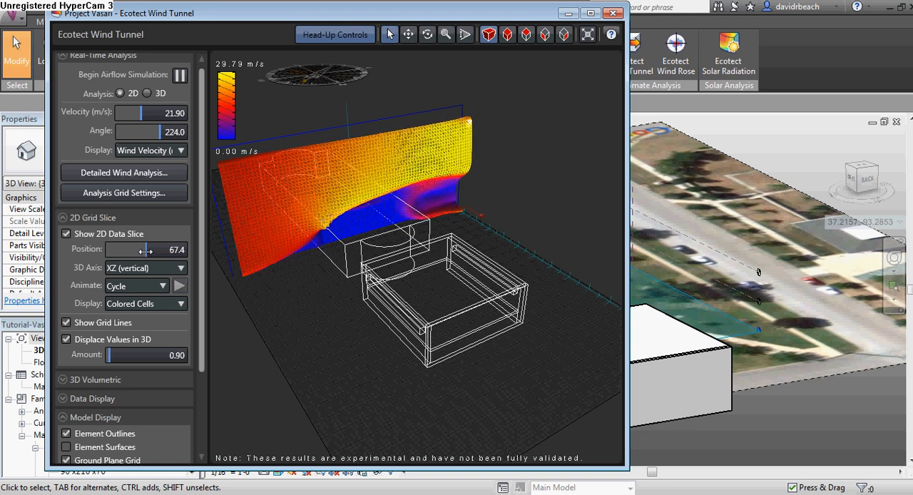
left_click_drag(145, 251, 167, 258)
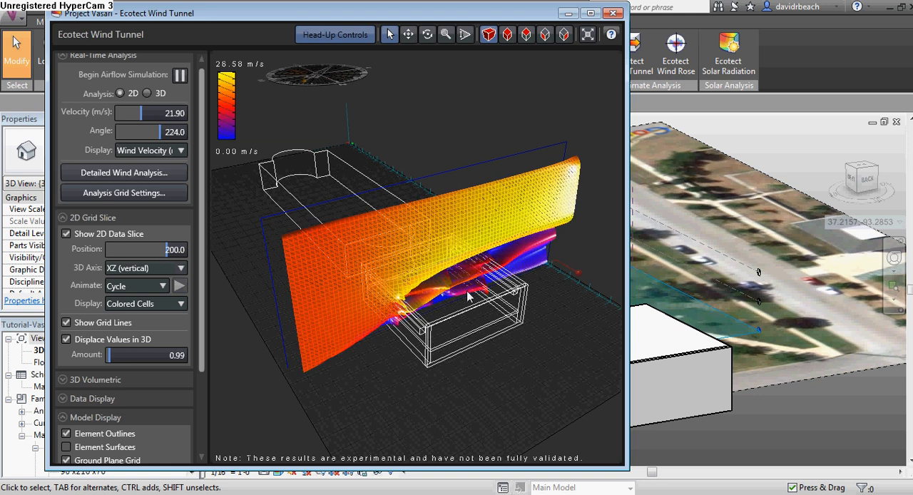
Orbit and zoom around the vertical slice to examine airflow over the enclosure
scroll(463, 299, "up", 4)
right_click_drag(468, 288, 448, 267)
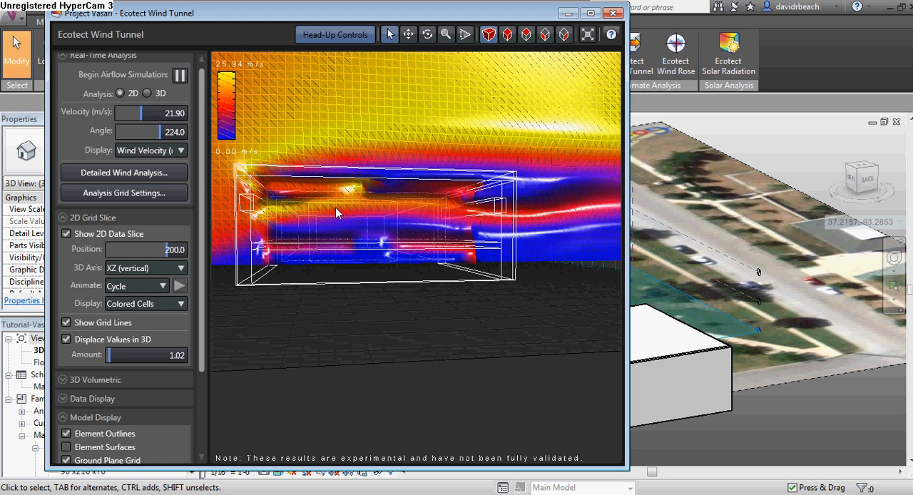
middle_click_drag(352, 196, 403, 244)
scroll(379, 223, "down", 2)
scroll(476, 286, "up", 2)
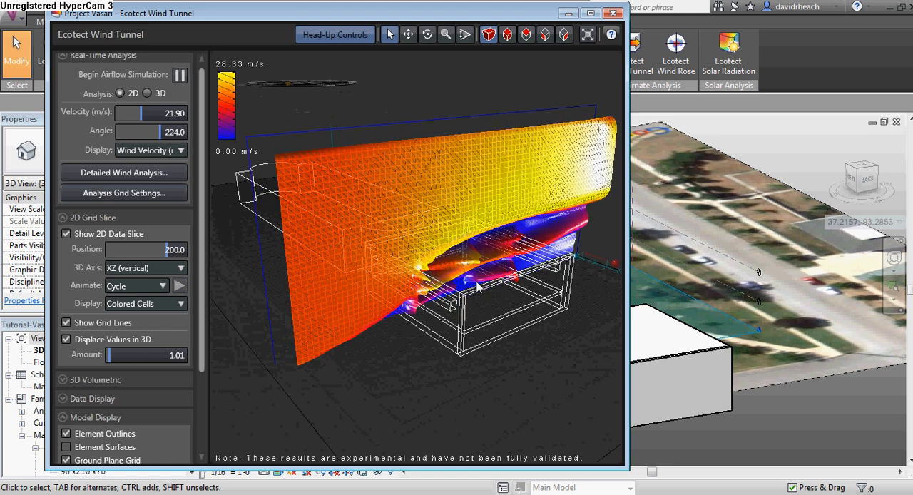
scroll(468, 285, "down", 2)
middle_click_drag(469, 284, 472, 293)
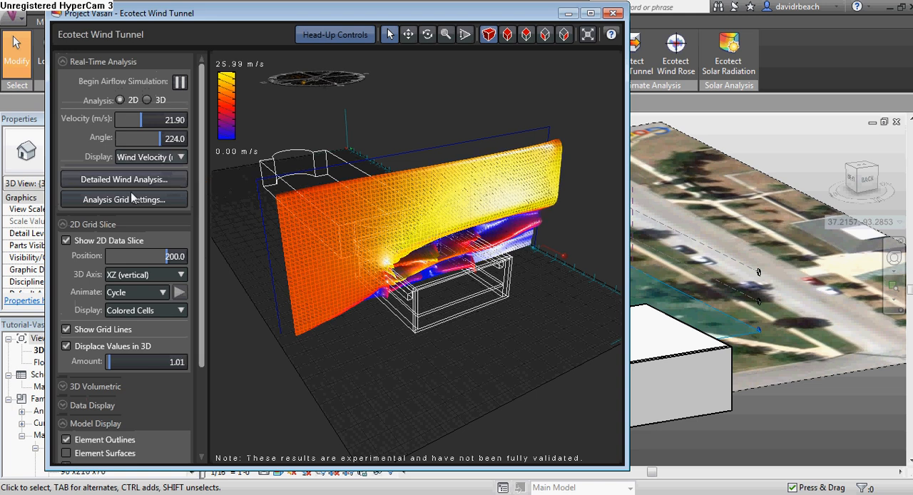
Turn off the 2D data slice and enable the 3D volumetric display with flow lines
left_click(65, 240)
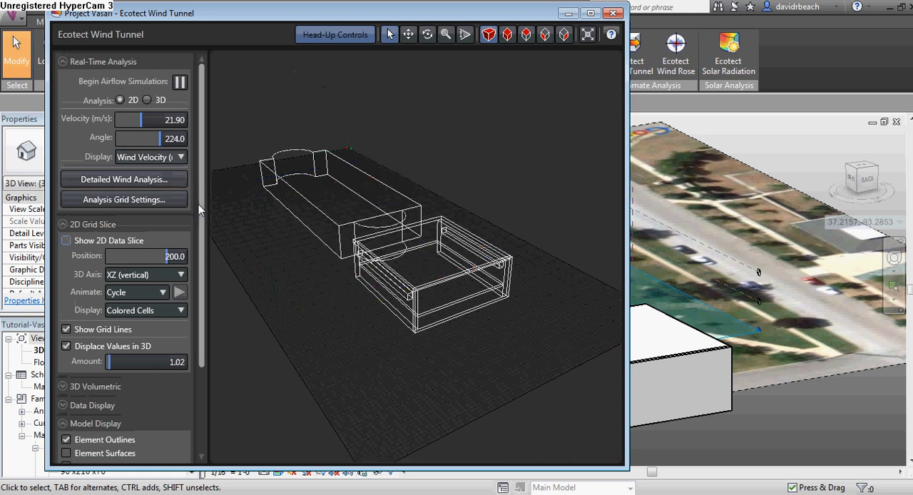
left_click_drag(198, 203, 199, 302)
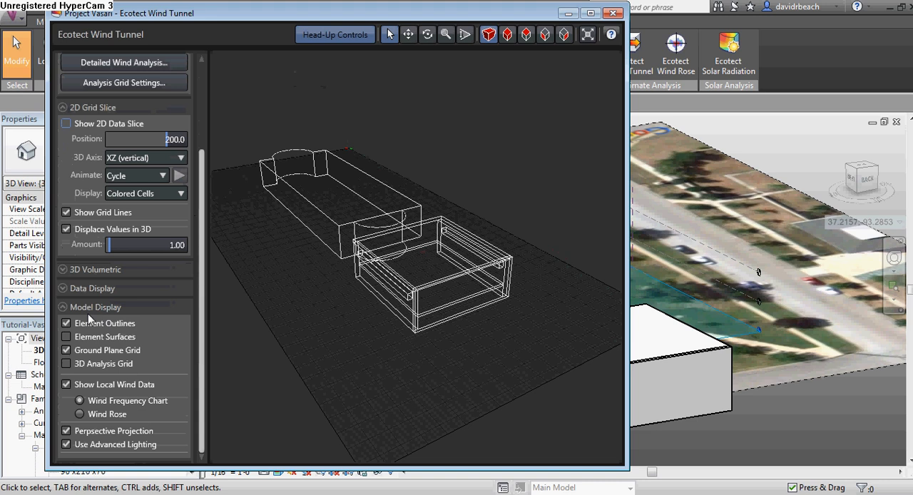
left_click(79, 270)
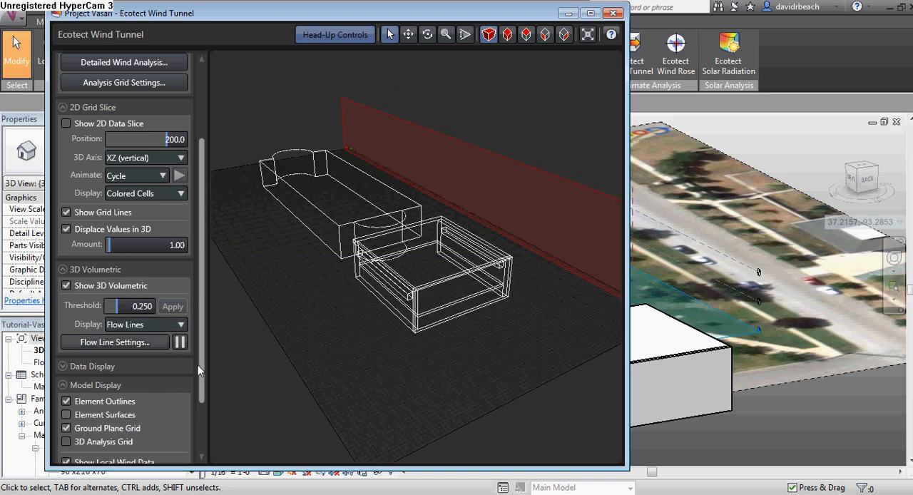
mouse_move(384, 327)
right_mouse_down()
mouse_move(350, 324)
mouse_move(361, 319)
right_mouse_up()
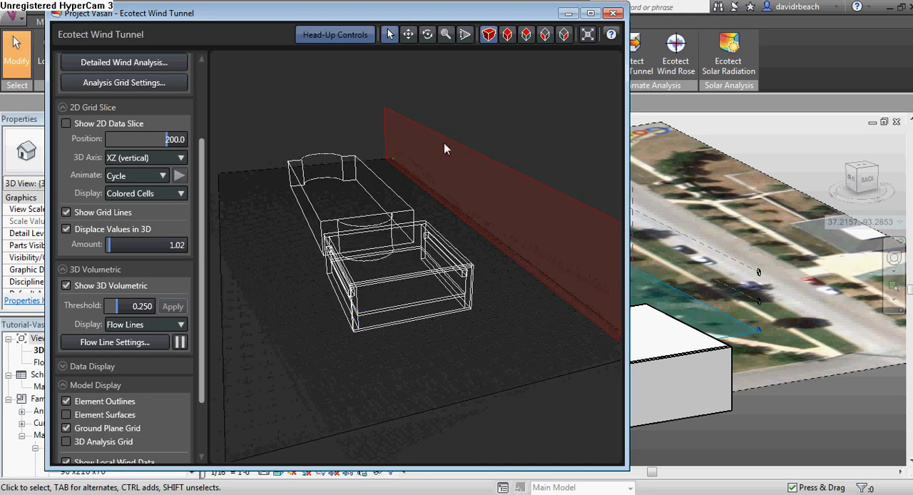
mouse_move(350, 256)
right_mouse_down()
mouse_move(373, 251)
mouse_move(387, 224)
mouse_move(399, 249)
mouse_move(389, 272)
right_mouse_up()
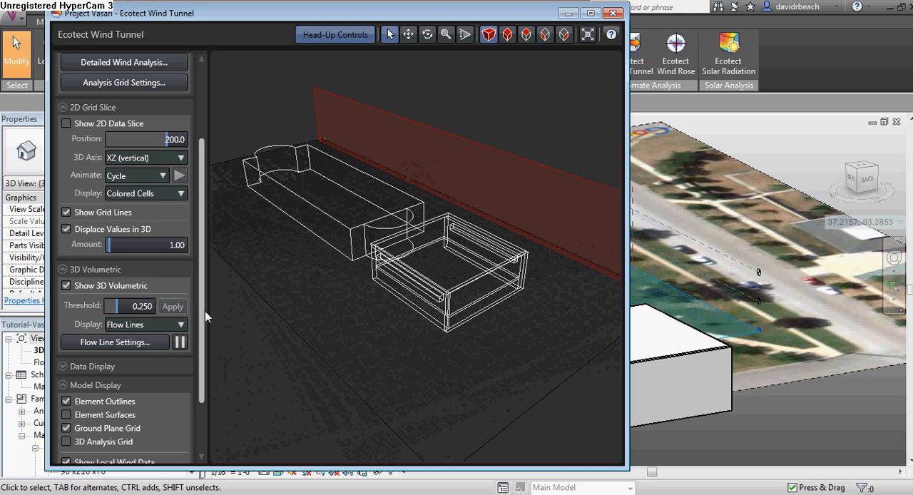
scroll(223, 289, "down", 3)
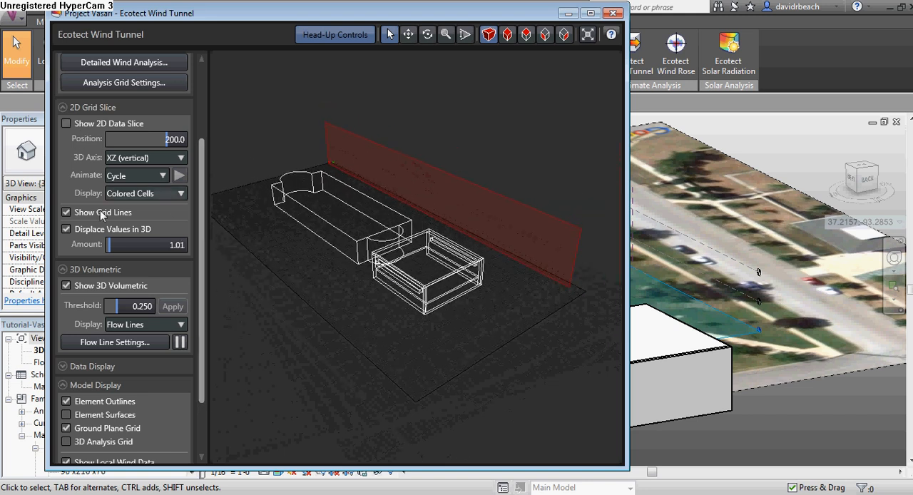
Switch the 2D data slice axis back to XY (horizontal)
scroll(204, 256, "up", 3)
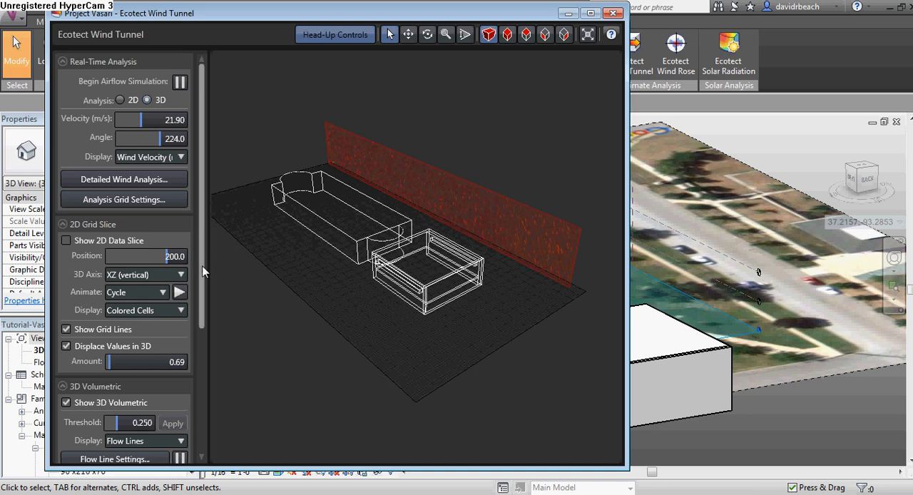
left_click(165, 279)
left_click(159, 292)
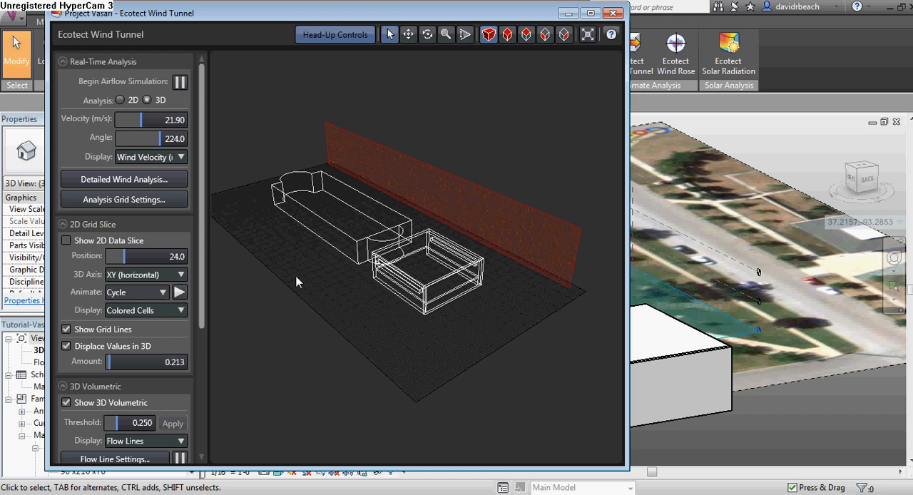
Zoom out the wind tunnel view and expand the Data Display section to review the airflow metrics
mouse_move(201, 266)
left_mouse_down()
mouse_move(201, 357)
mouse_move(221, 240)
left_mouse_up()
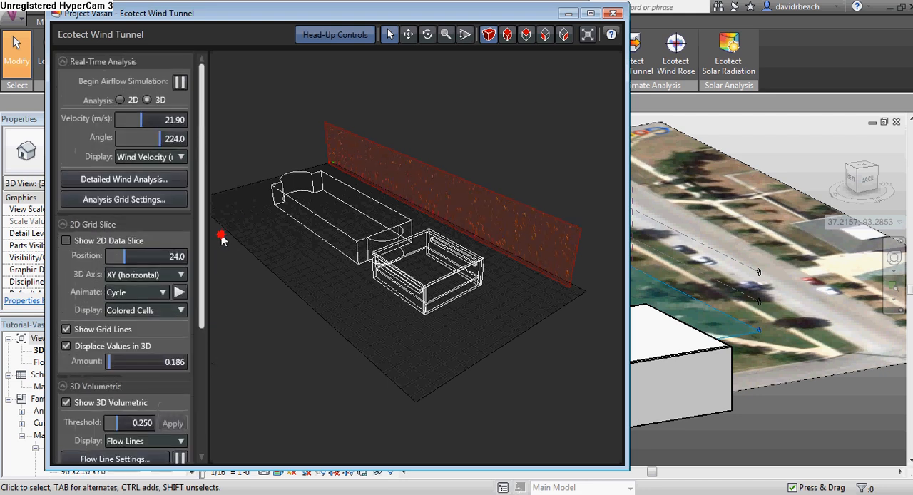
scroll(279, 213, "down", 4)
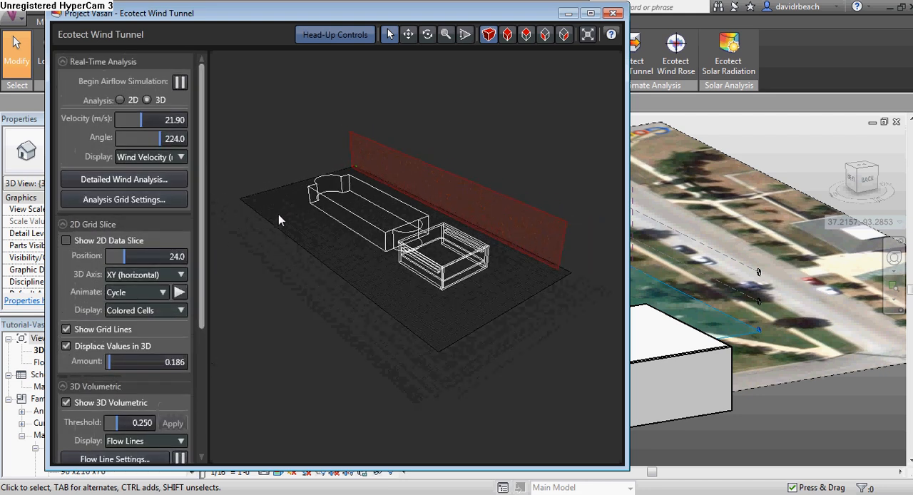
left_click_drag(198, 297, 201, 389)
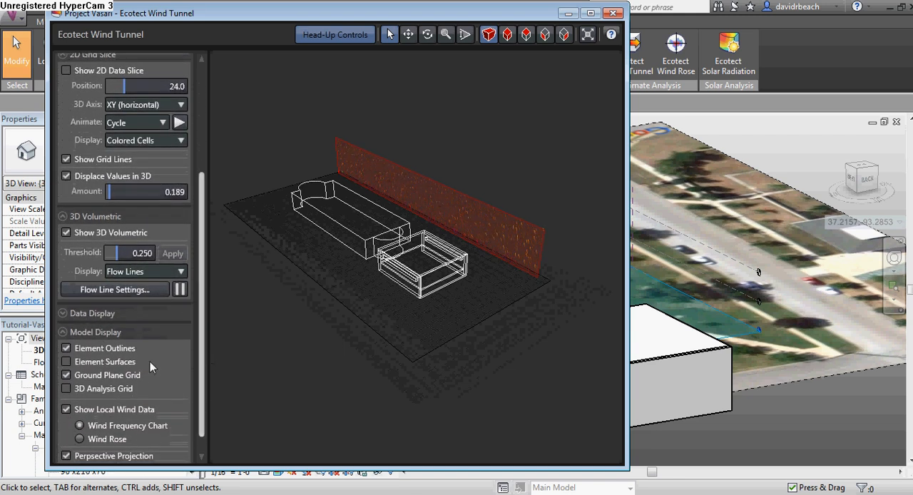
left_click(80, 314)
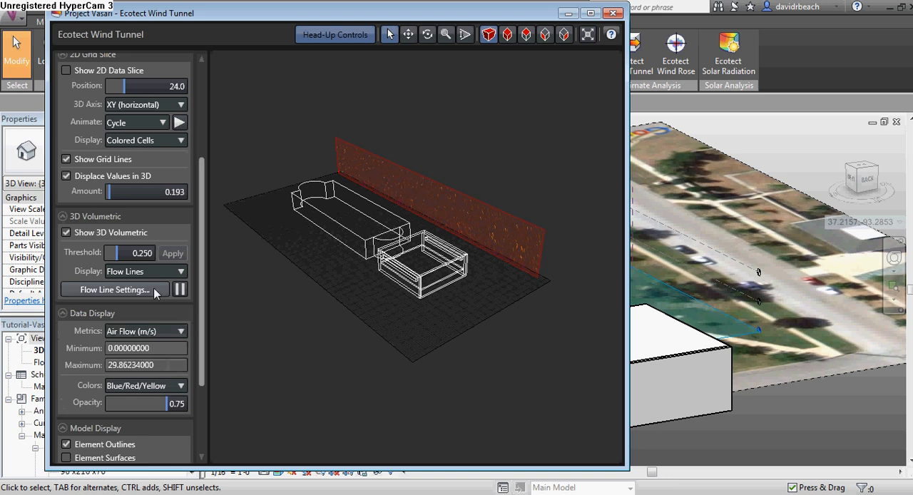
In Flow Line Settings, set flow lines to start from only the single boundary face at the X end, and apply
left_click(115, 290)
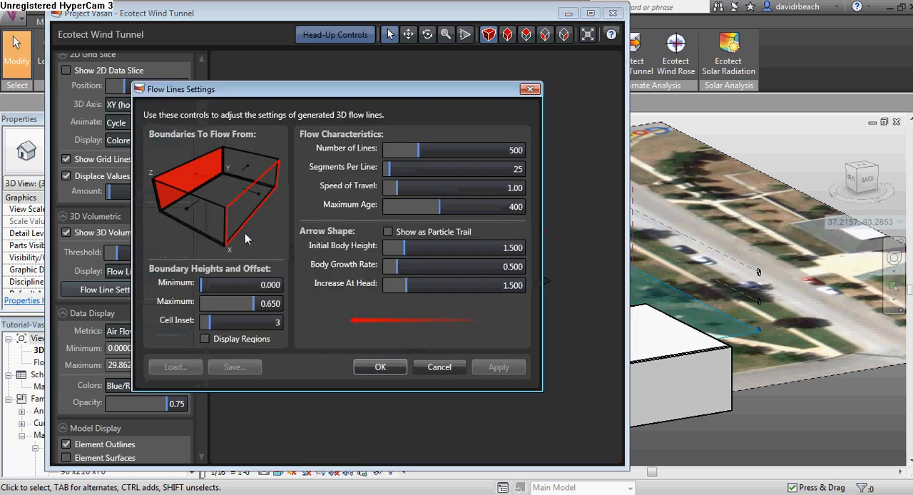
left_click(239, 204)
left_click(199, 193)
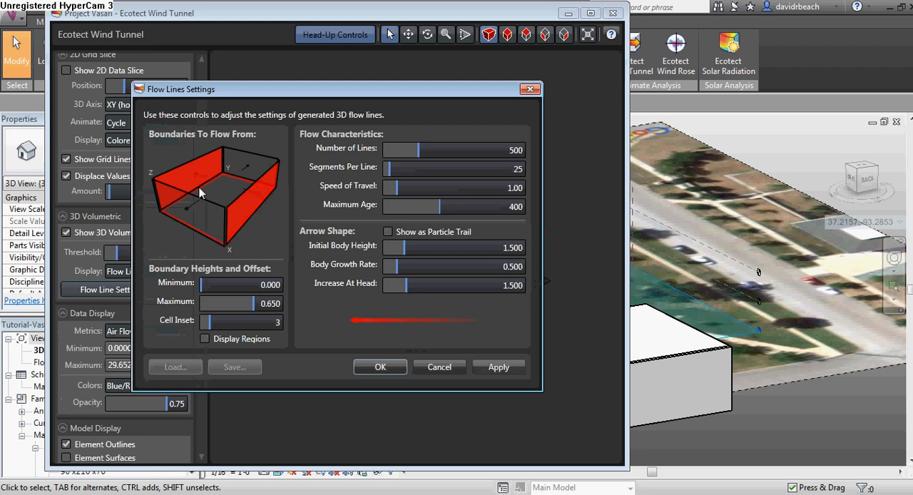
left_click(193, 175)
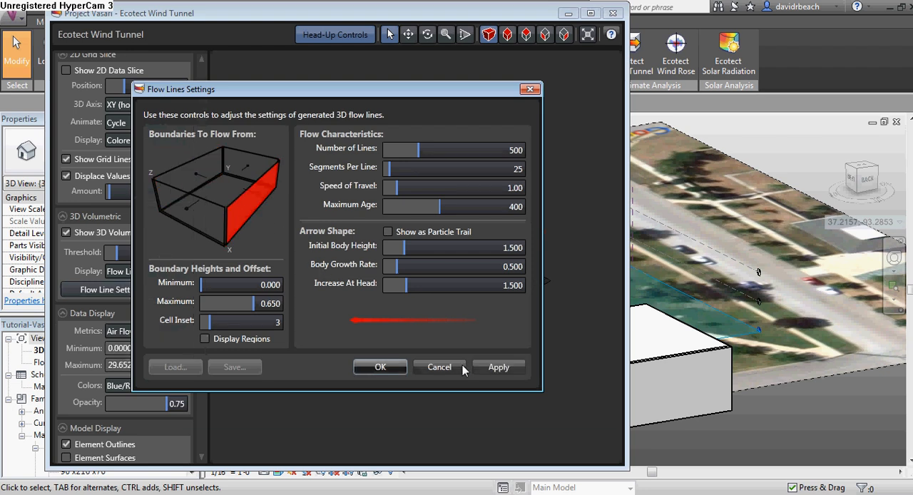
left_click(495, 368)
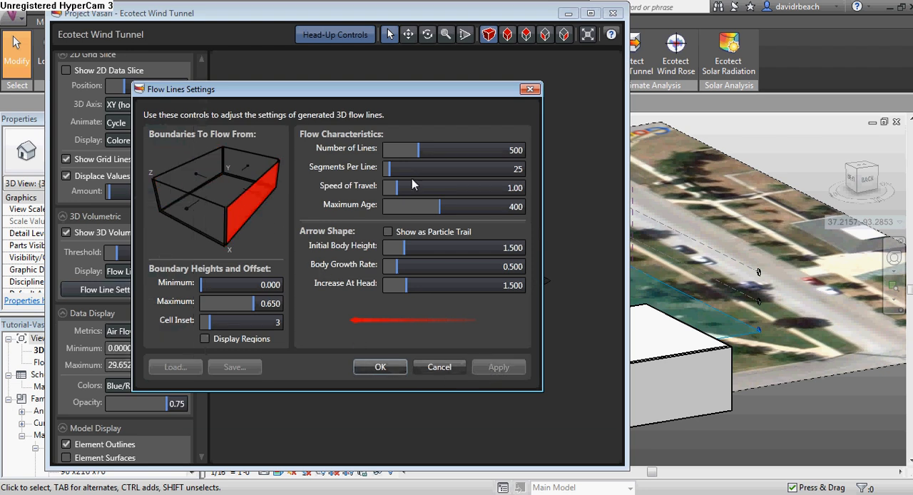
left_click_drag(362, 93, 367, 136)
left_click(383, 408)
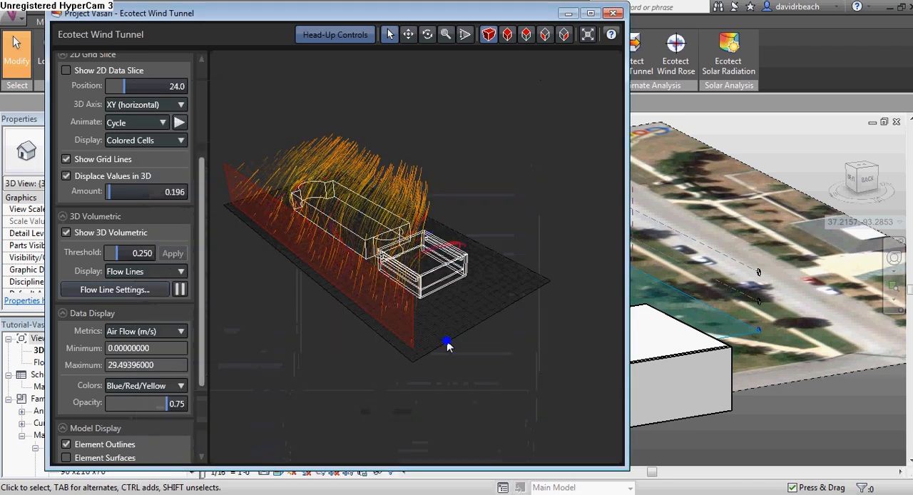
Orbit around the flow lines over the enclosure, then open the Analysis Grid Settings dialog
left_click_drag(414, 337, 466, 308)
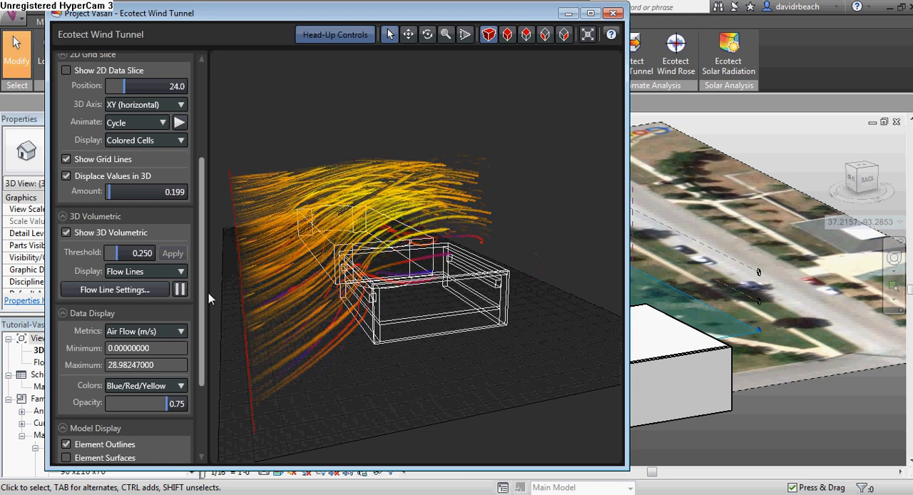
left_click_drag(200, 296, 201, 194)
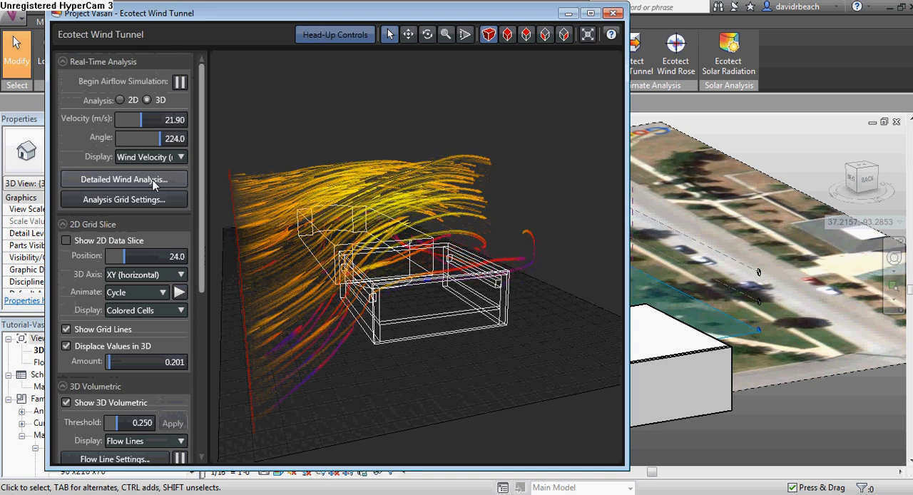
left_click(182, 179)
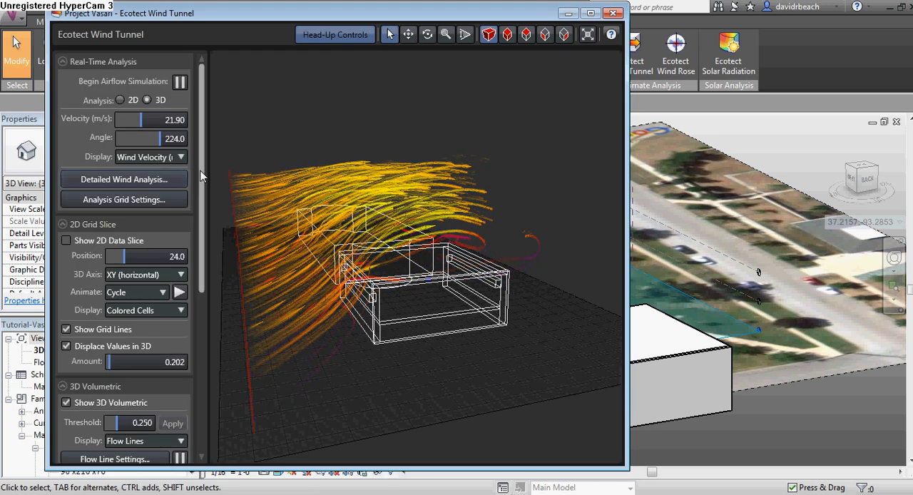
left_click_drag(201, 173, 201, 179)
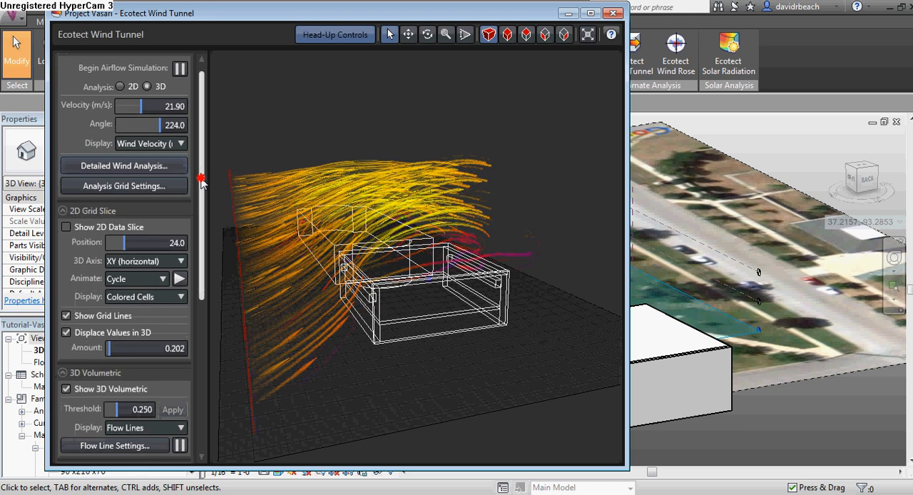
left_click(153, 187)
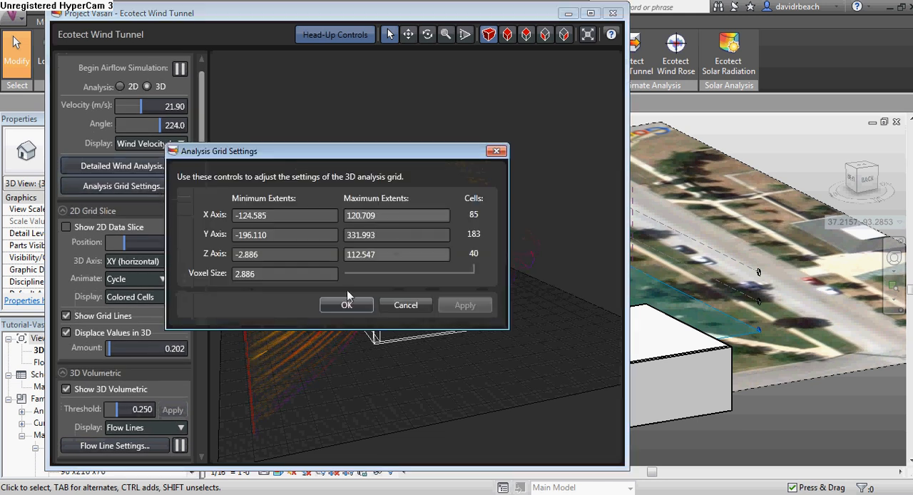